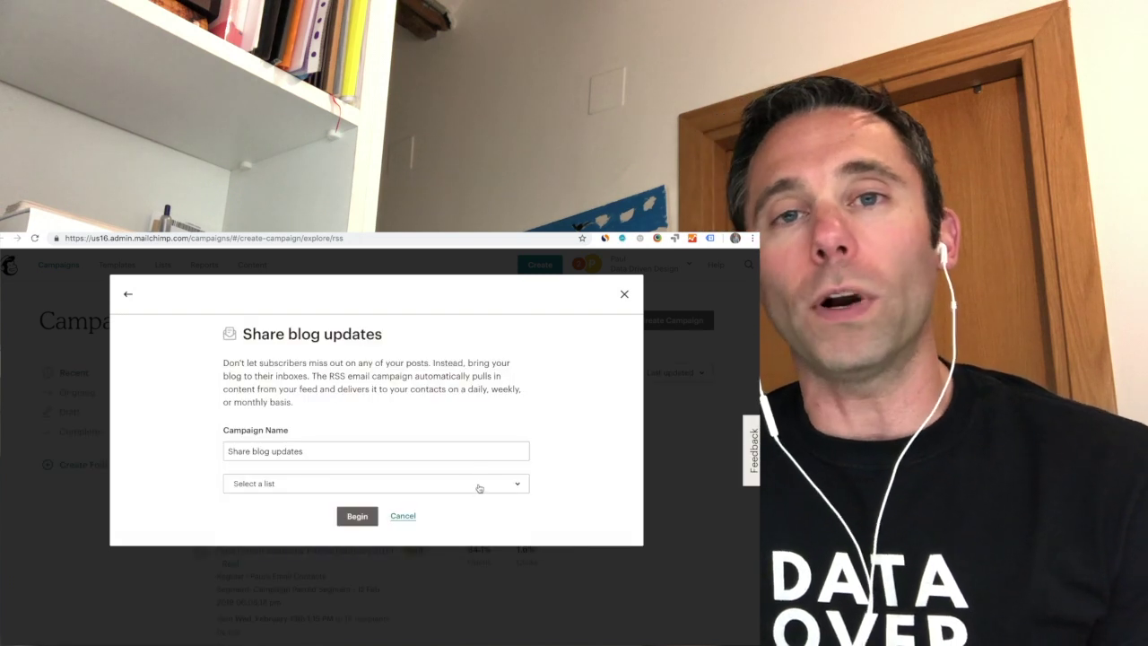
# Step: Choose the "test" list for the "Share blog updates" campaign and begin building it
pyautogui.click(478, 488)
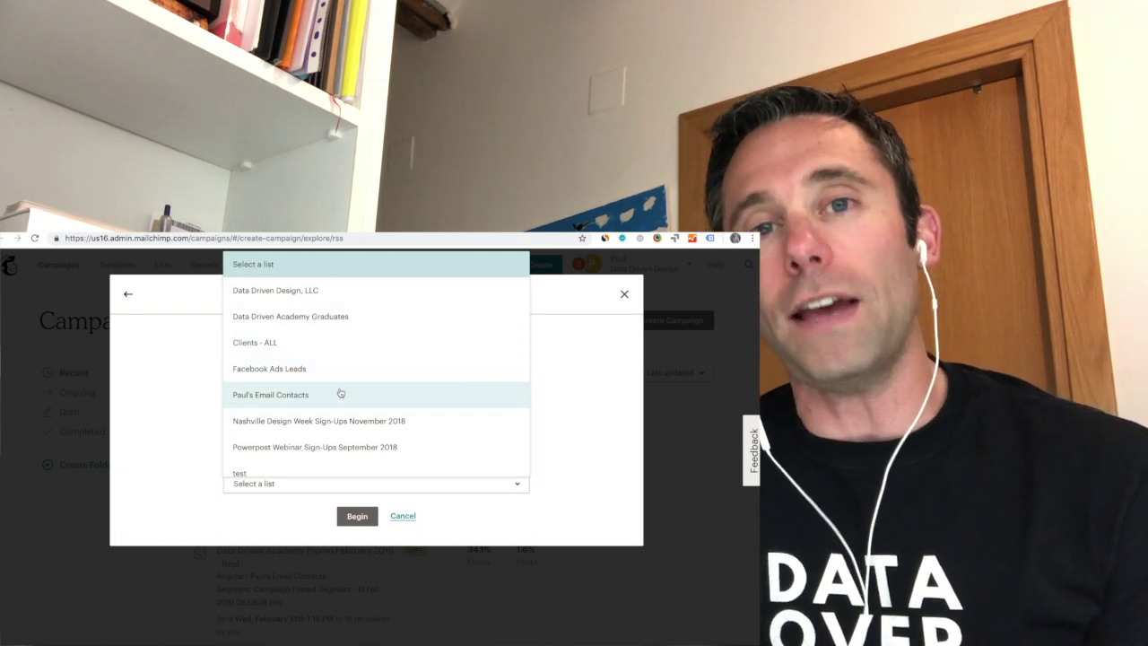
pyautogui.scroll(-3, 340, 395)
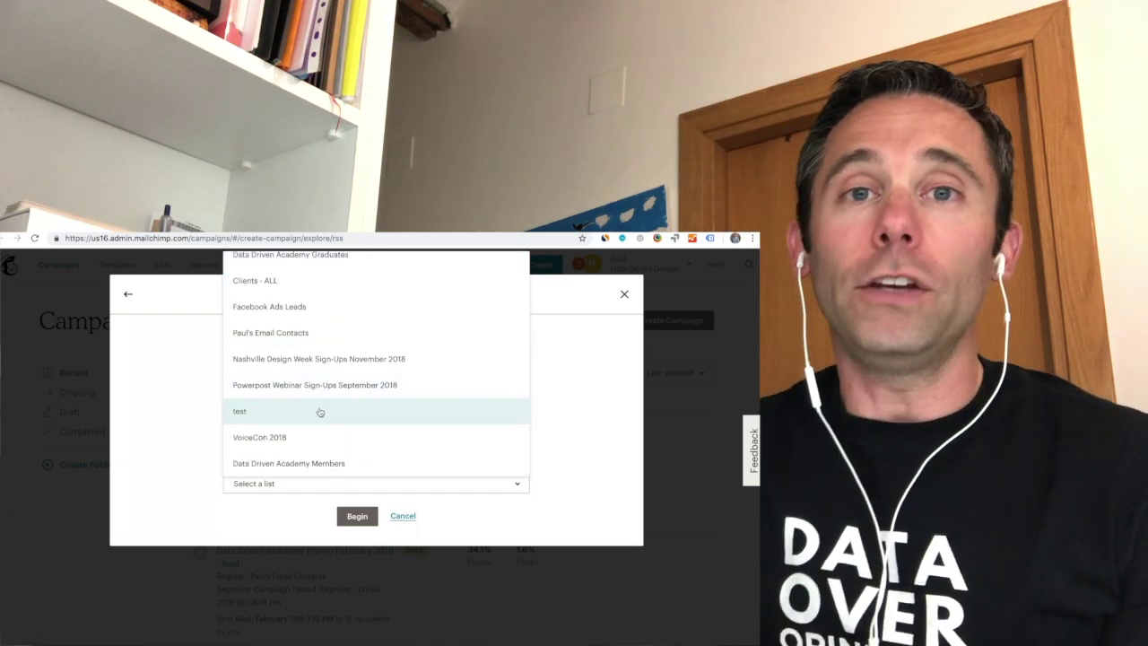
pyautogui.click(320, 412)
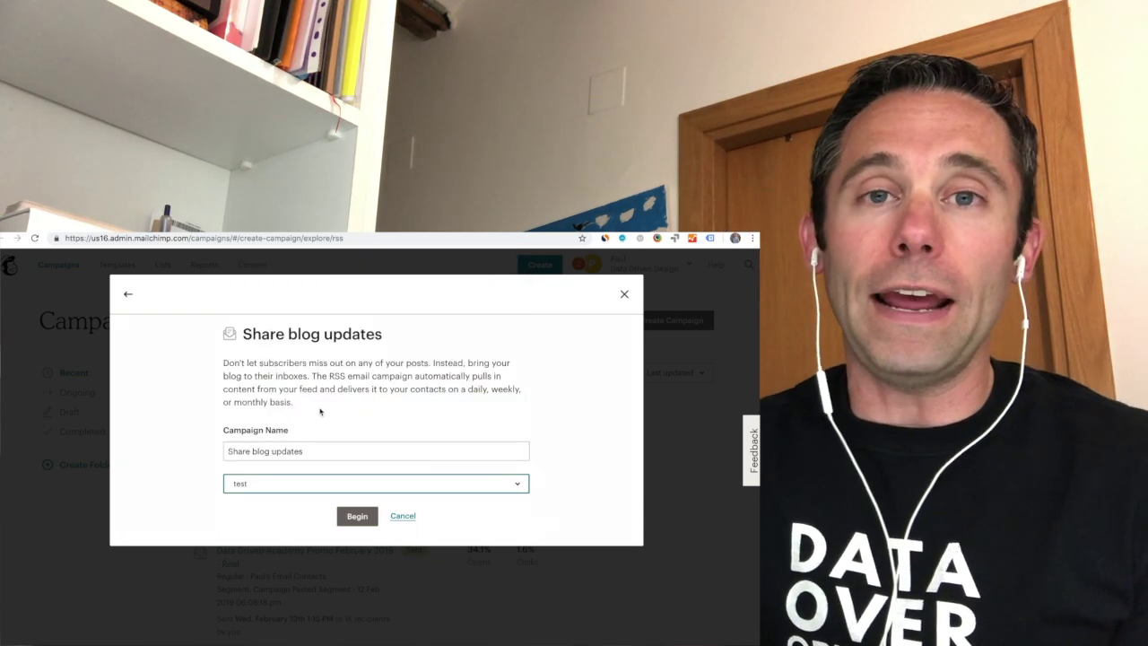
pyautogui.click(359, 516)
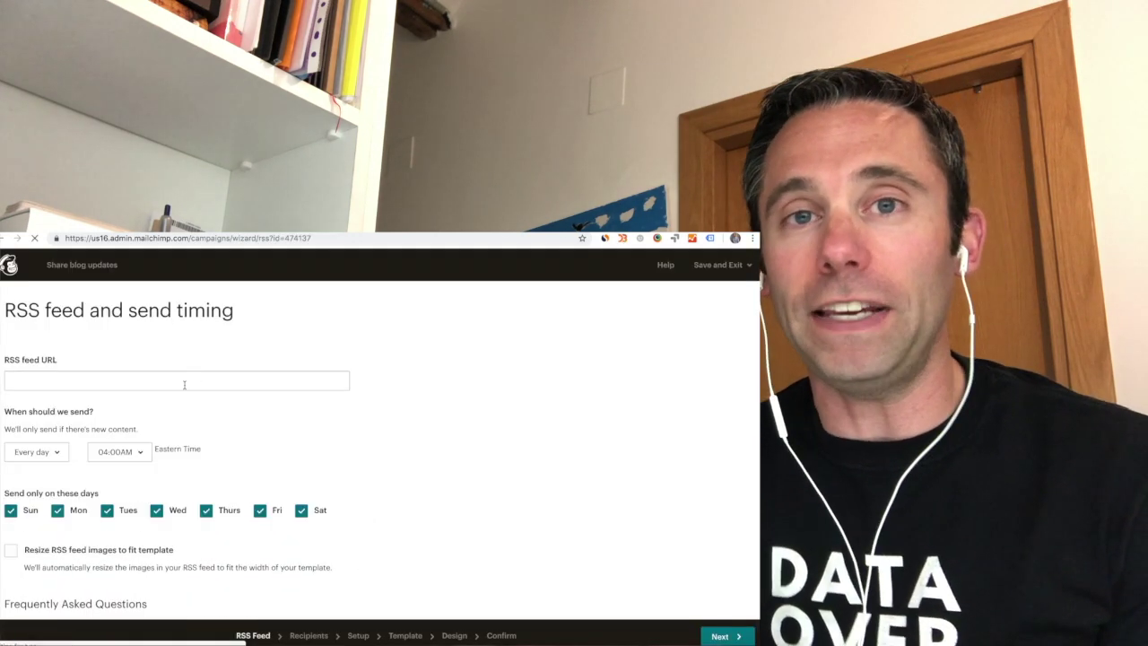
pyautogui.click(184, 384)
pyautogui.write('h')
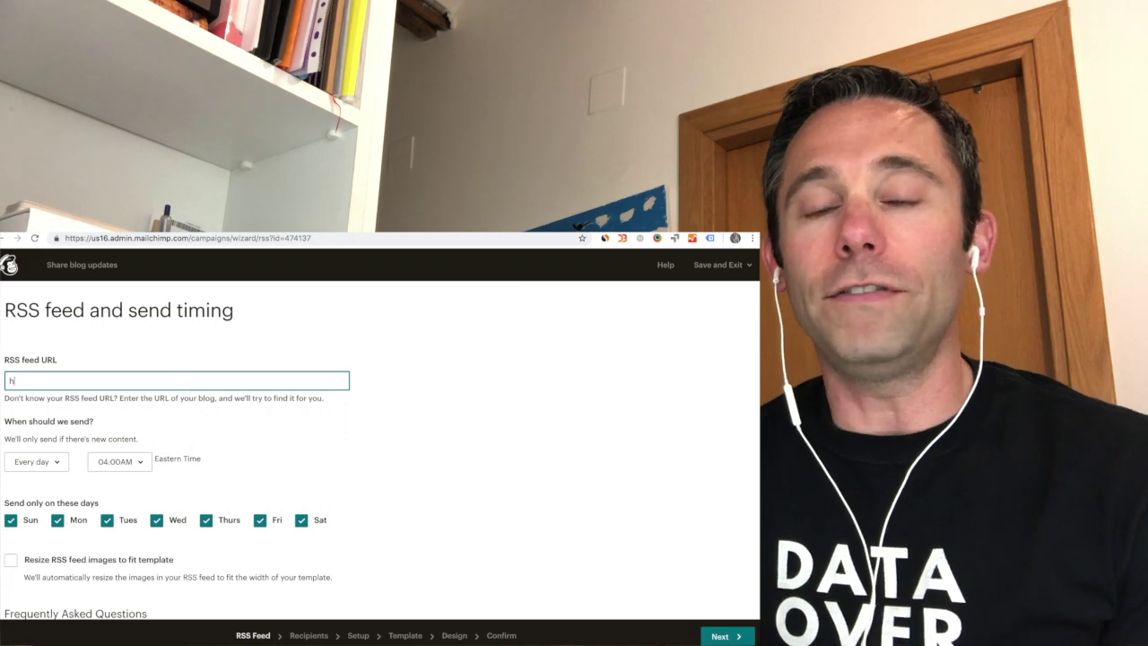
pyautogui.write('ttps://datad')
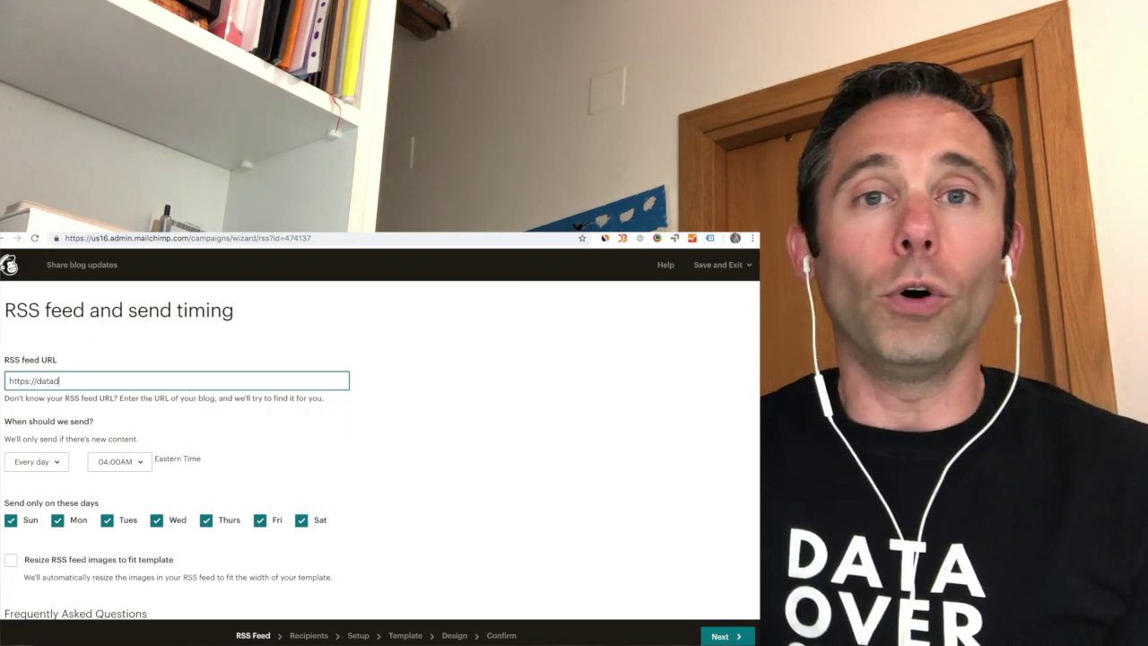
pyautogui.write('riven.design/feed')
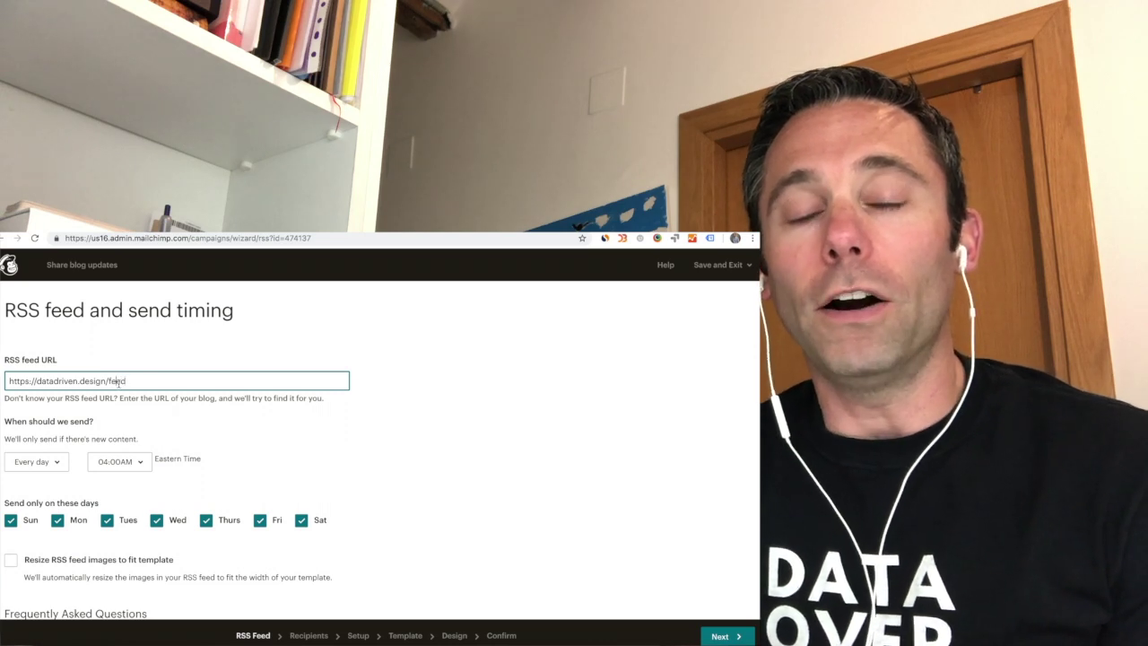
# Step: Copy the RSS feed URL and open it in a new browser tab to inspect the feed
pyautogui.tripleClick(119, 383)
pyautogui.rightClick(118, 382)
pyautogui.click(207, 460)
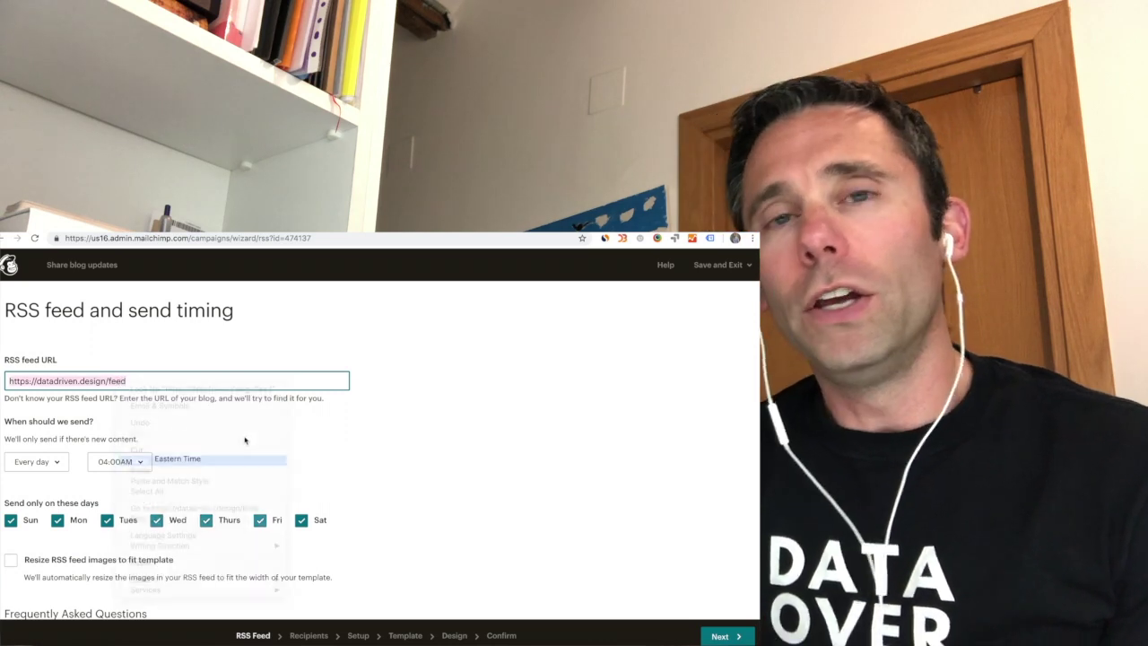
pyautogui.click(326, 429)
pyautogui.hotkey('ctrl', 't')
pyautogui.hotkey('ctrl', 'v')
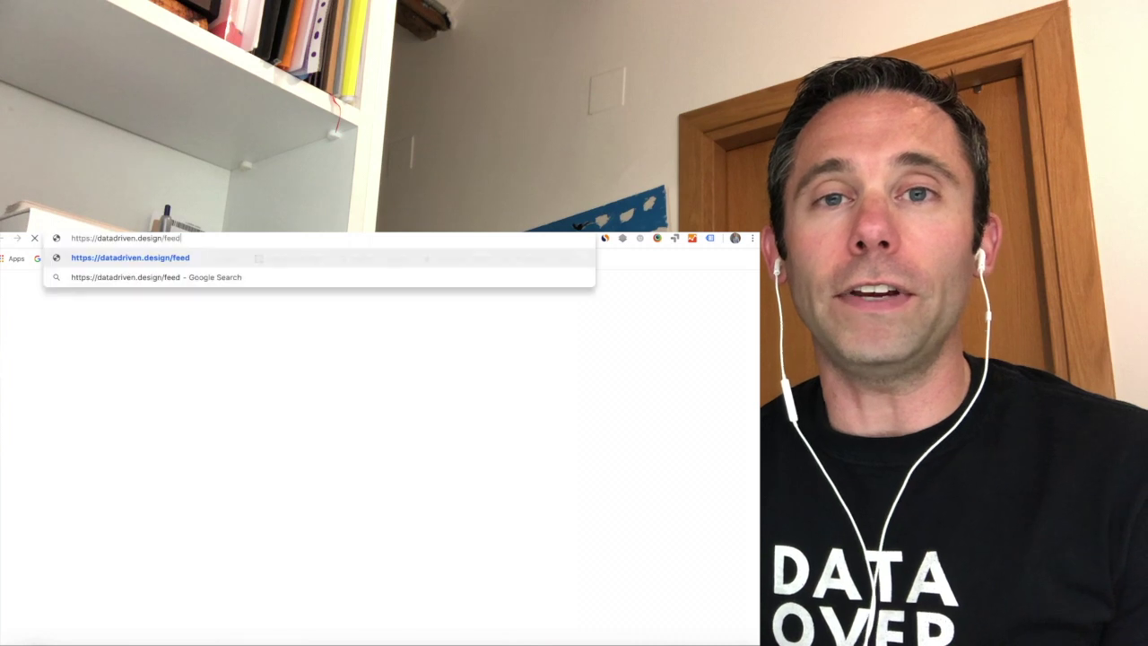
pyautogui.press('Return')
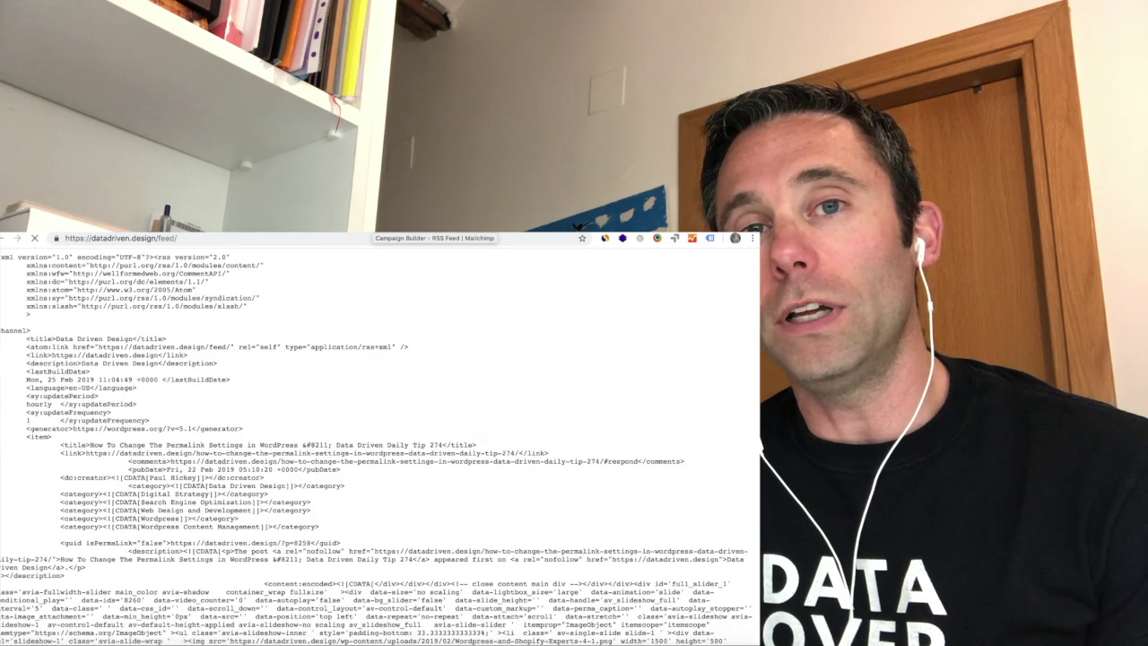
pyautogui.moveTo(178, 238); pyautogui.dragTo(65, 238)
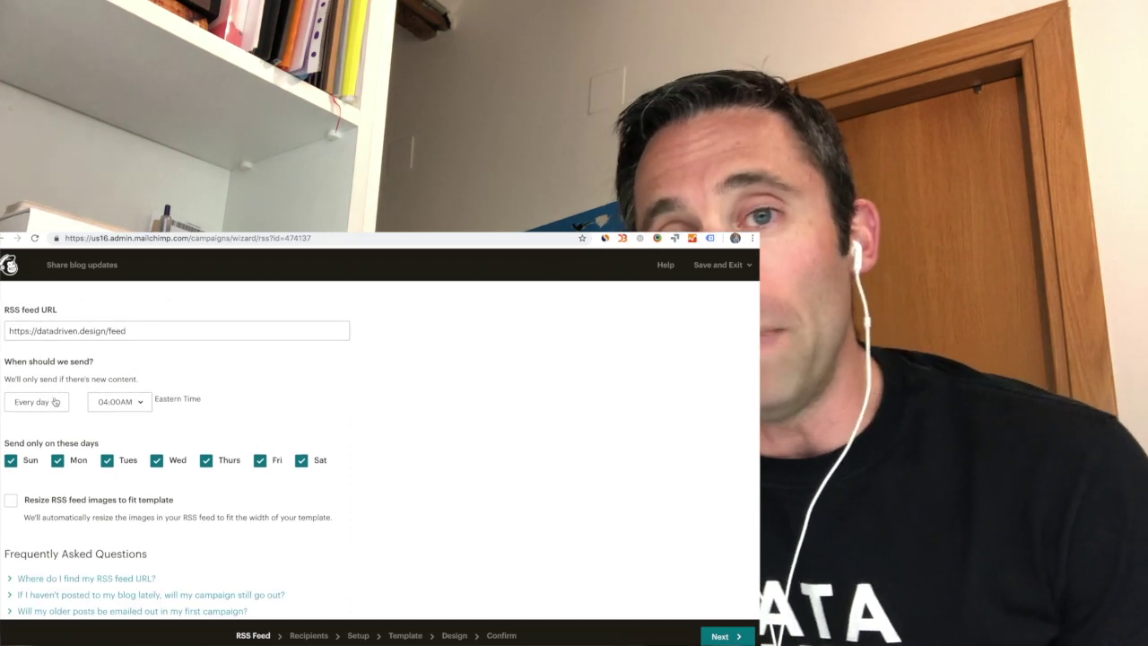
# Step: Set the campaign's daily send time to 06:00AM Eastern Time
pyautogui.scroll(-1, 90, 404)
pyautogui.scroll(1, 55, 402)
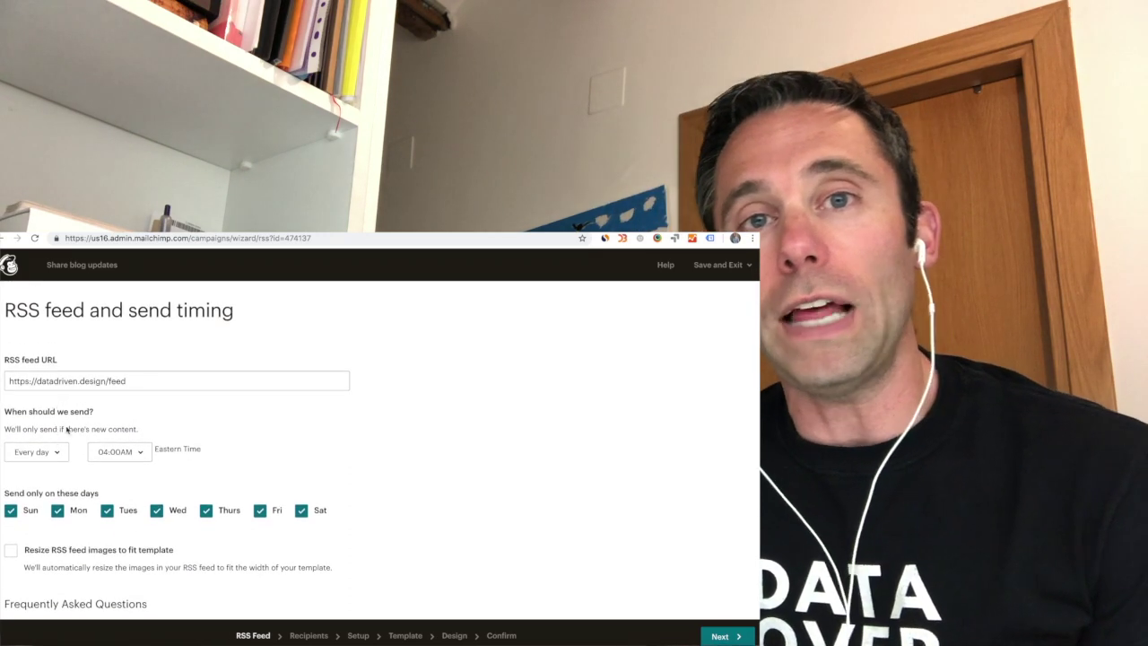
pyautogui.scroll(-1, 76, 452)
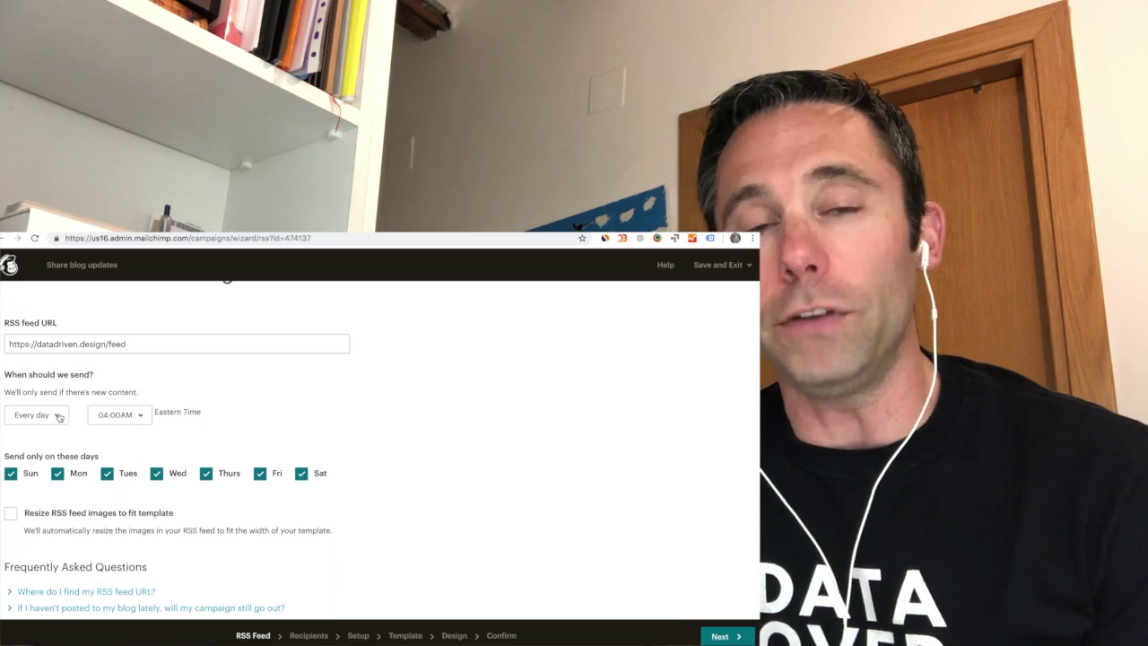
pyautogui.tripleClick(79, 395)
pyautogui.click(80, 419)
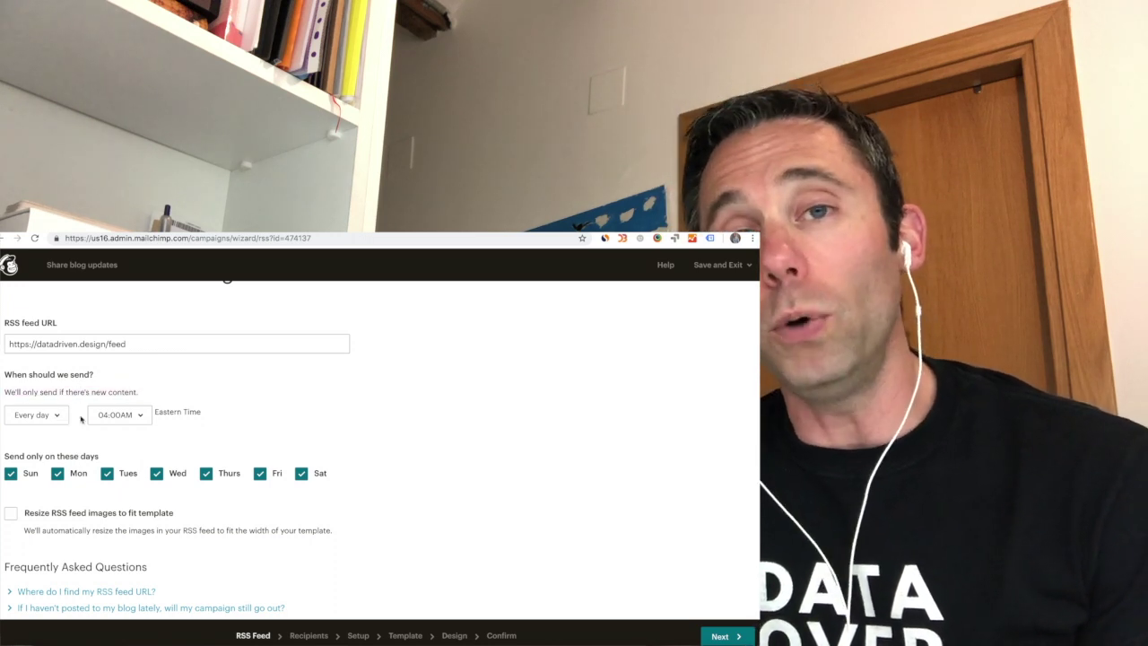
pyautogui.click(125, 418)
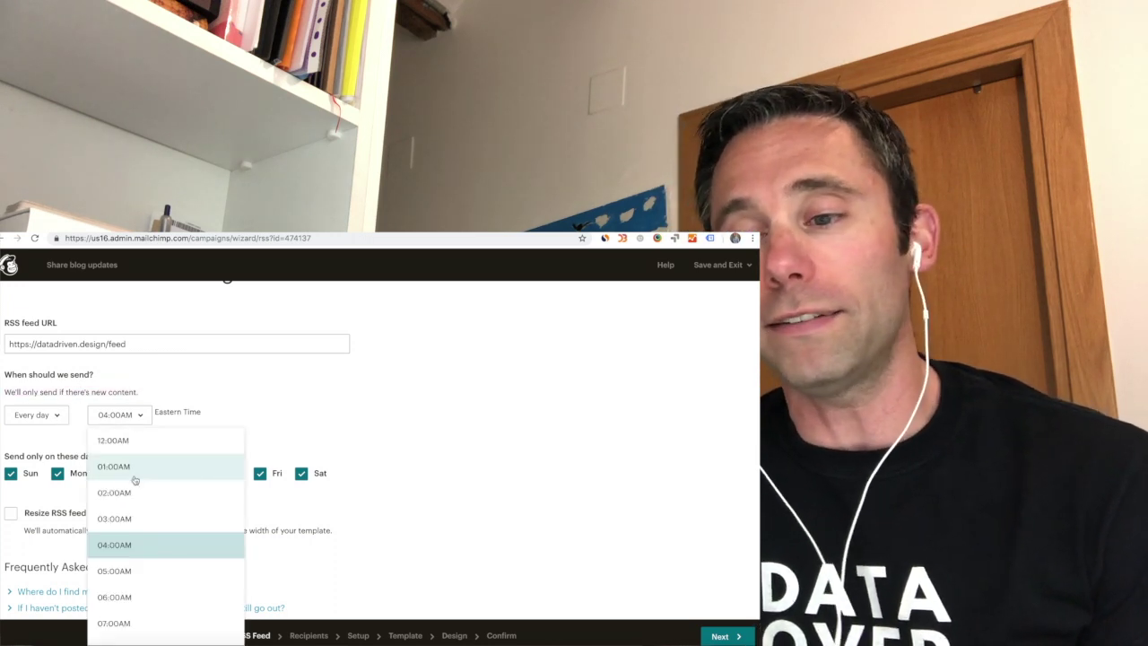
pyautogui.scroll(-2, 135, 480)
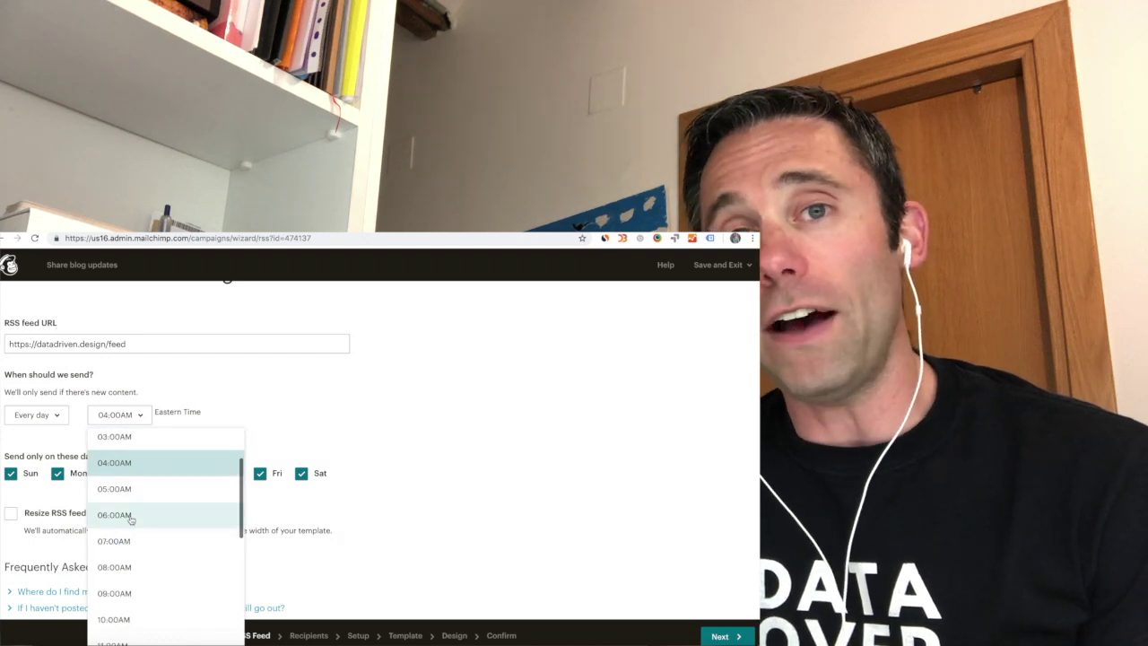
pyautogui.click(128, 544)
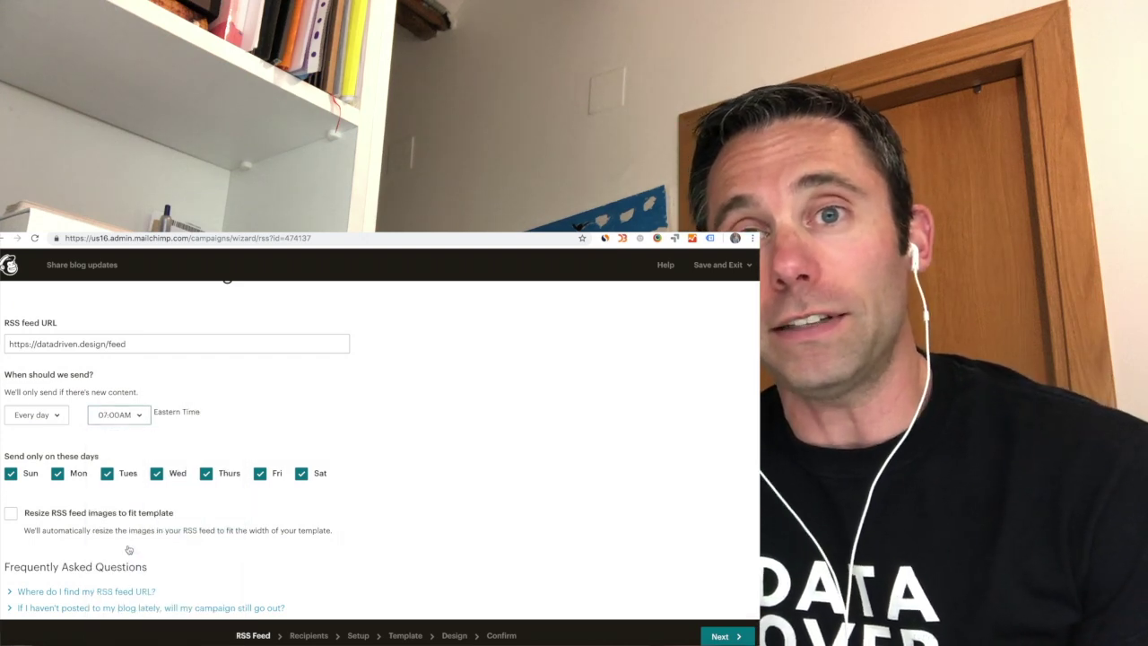
pyautogui.click(140, 420)
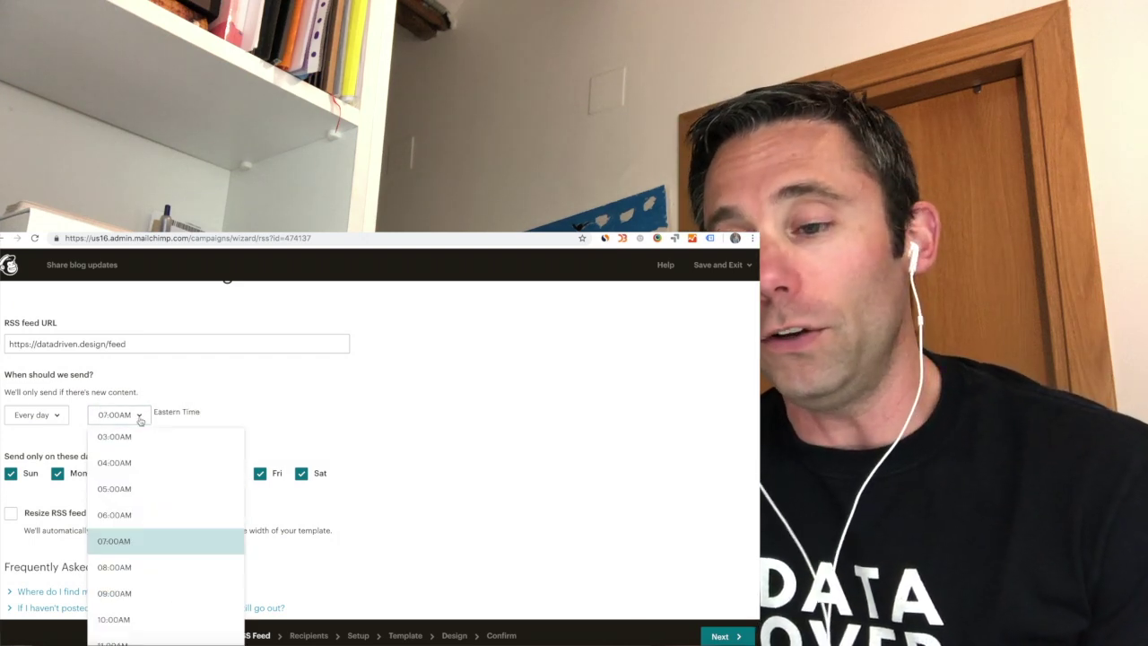
pyautogui.click(141, 515)
pyautogui.scroll(-1, 262, 418)
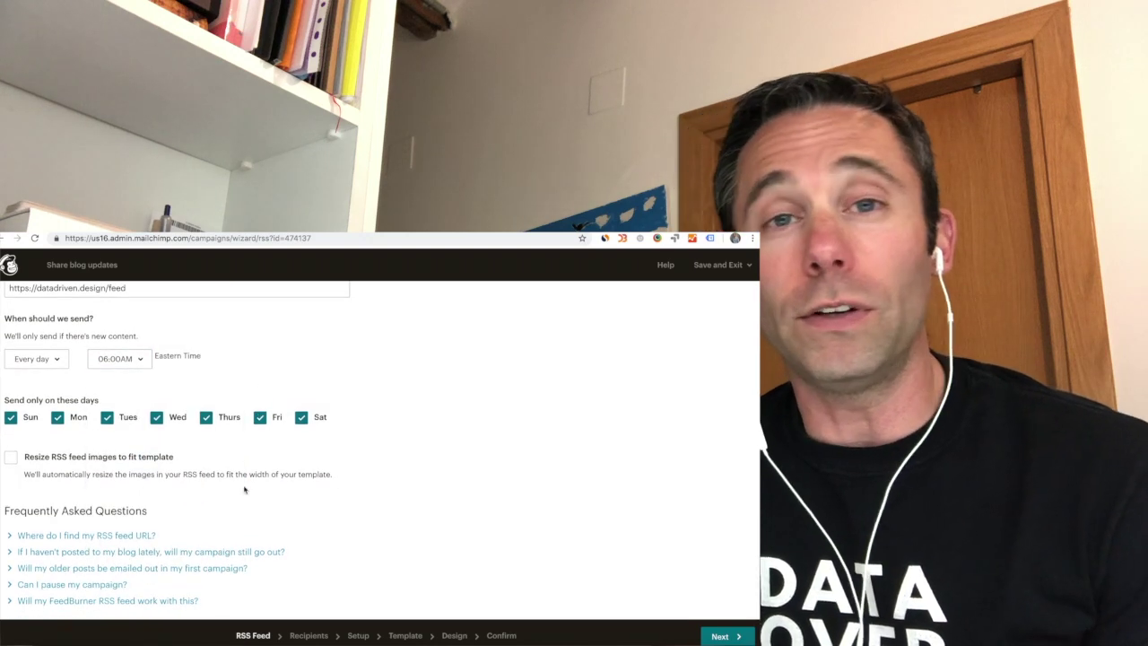
pyautogui.click(12, 456)
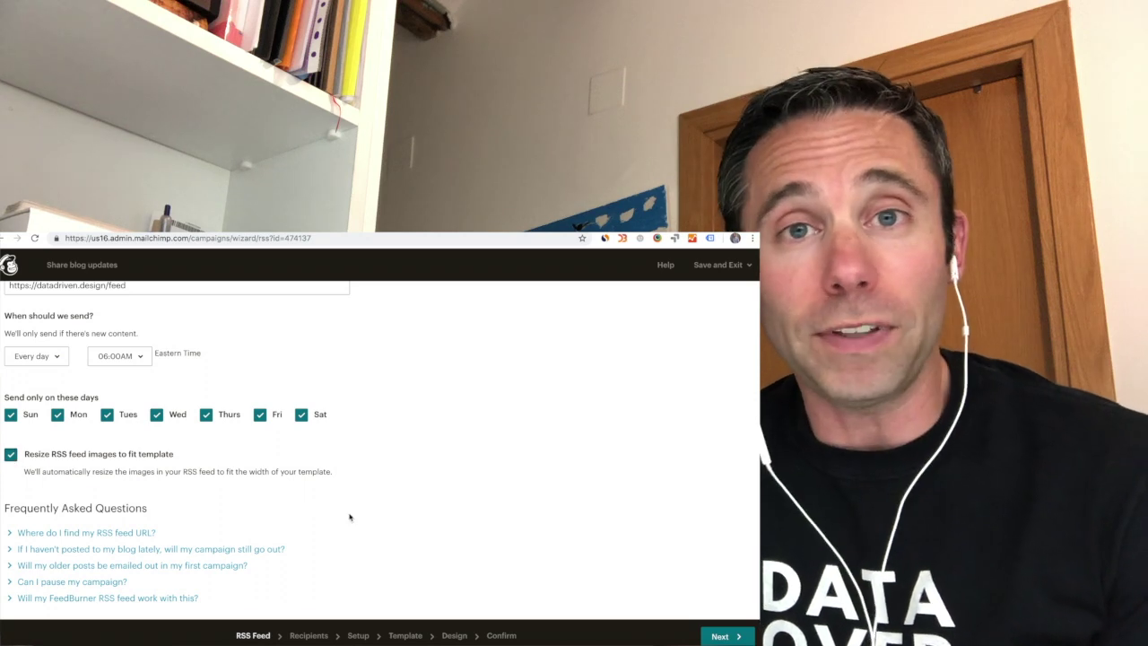
pyautogui.rightClick(349, 513)
pyautogui.click(333, 508)
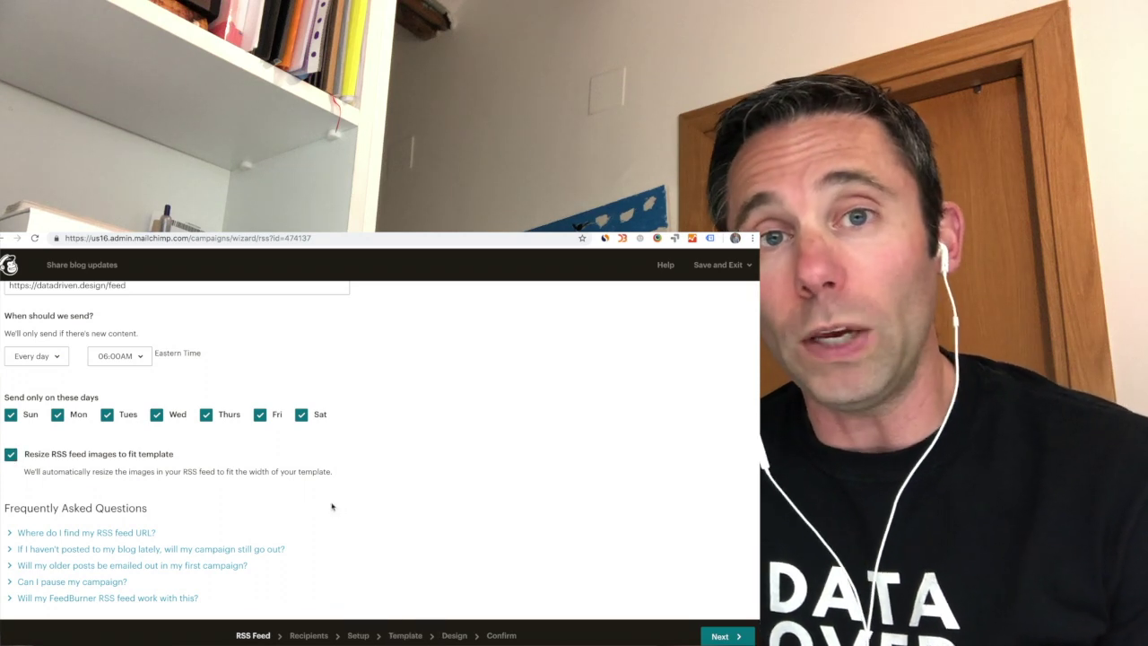
pyautogui.click(11, 454)
pyautogui.scroll(2, 324, 518)
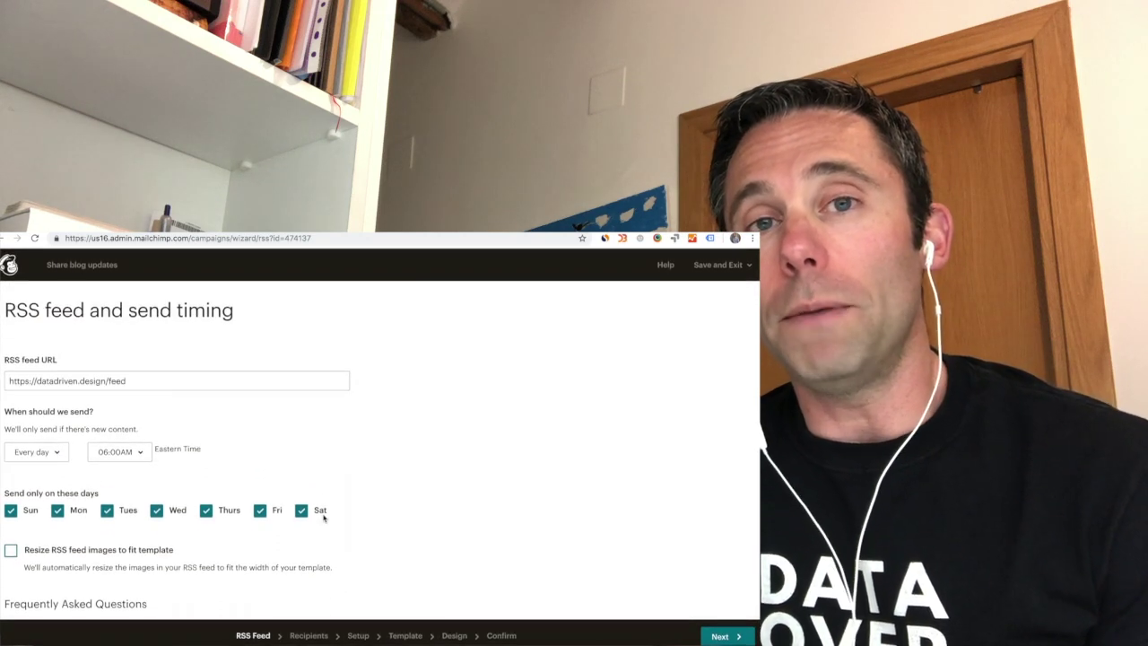
# Step: Continue from the RSS feed settings to the campaign setup and look over the campaign info and tracking options
pyautogui.scroll(-2, 324, 519)
pyautogui.click(714, 635)
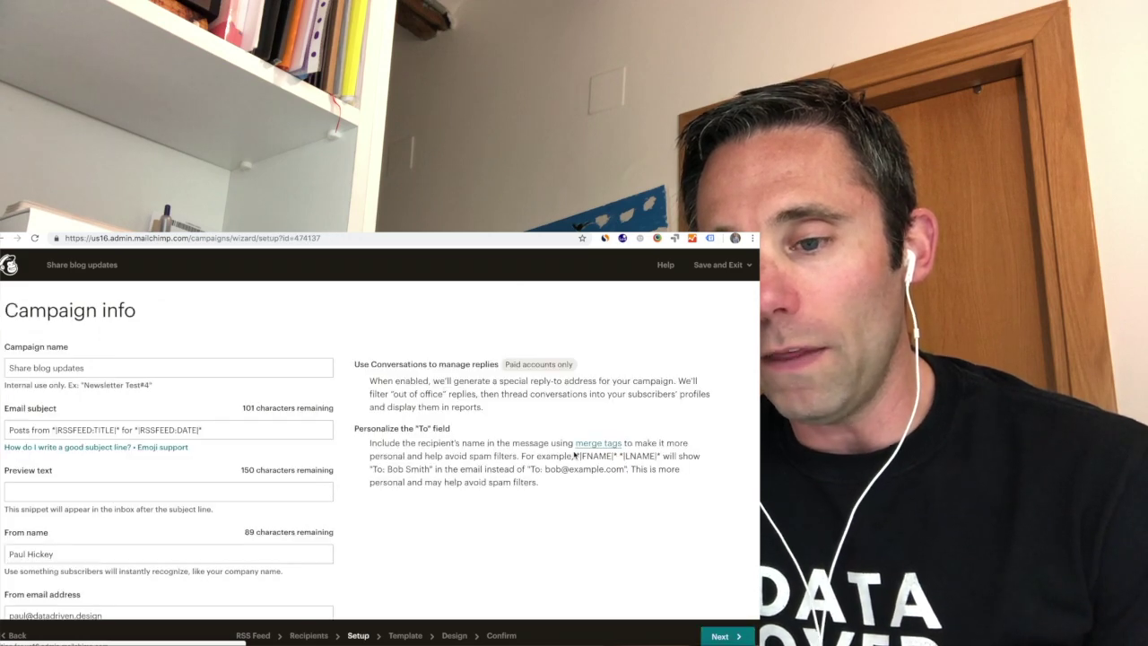
pyautogui.scroll(-1, 467, 485)
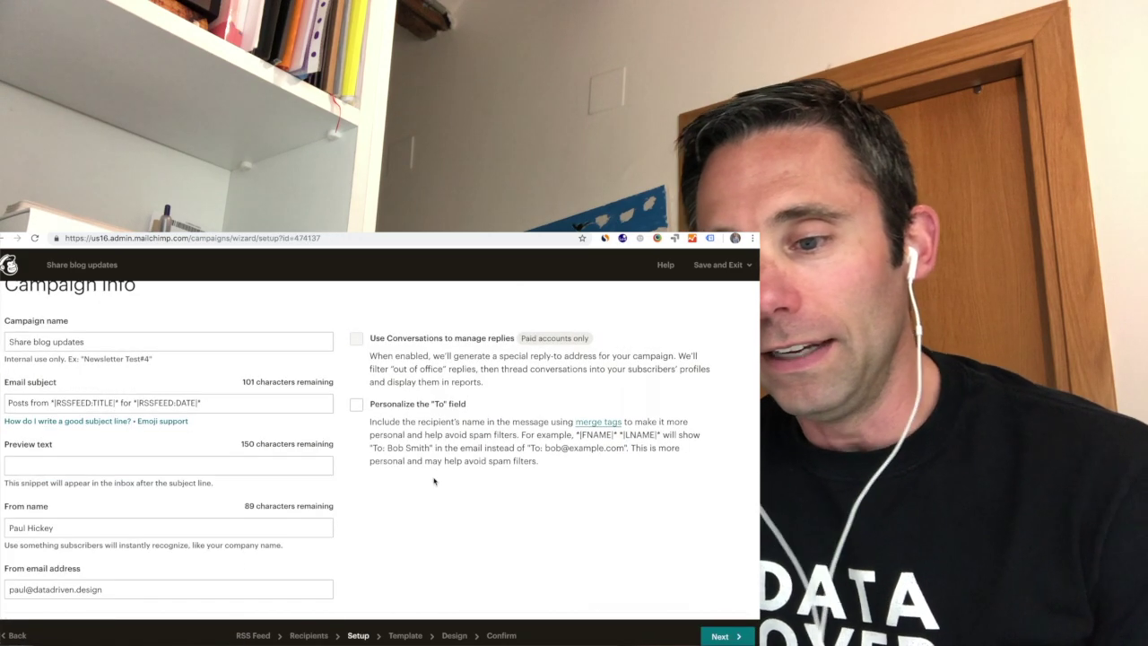
pyautogui.scroll(-1, 418, 500)
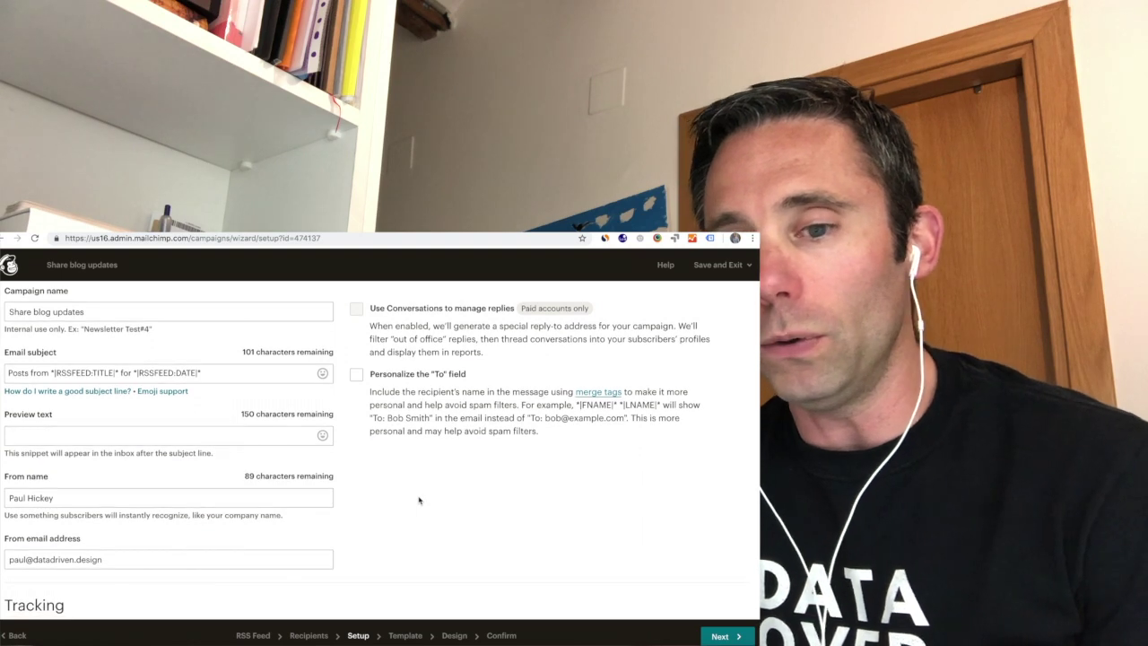
pyautogui.scroll(-2, 418, 499)
pyautogui.scroll(-2, 418, 499)
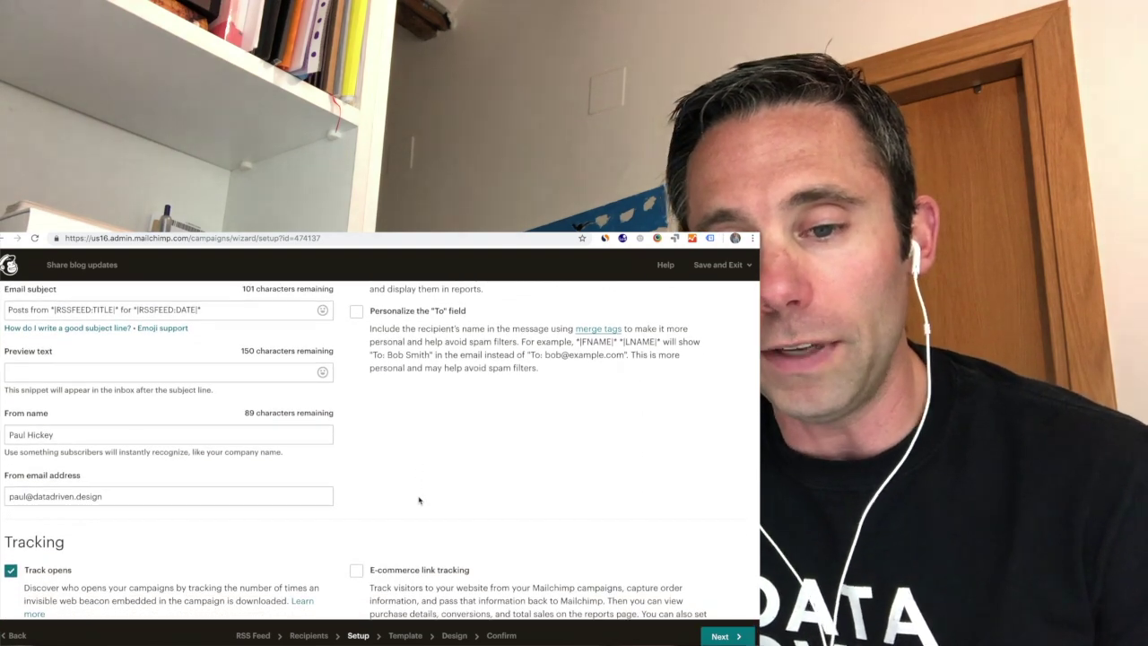
pyautogui.scroll(6, 419, 500)
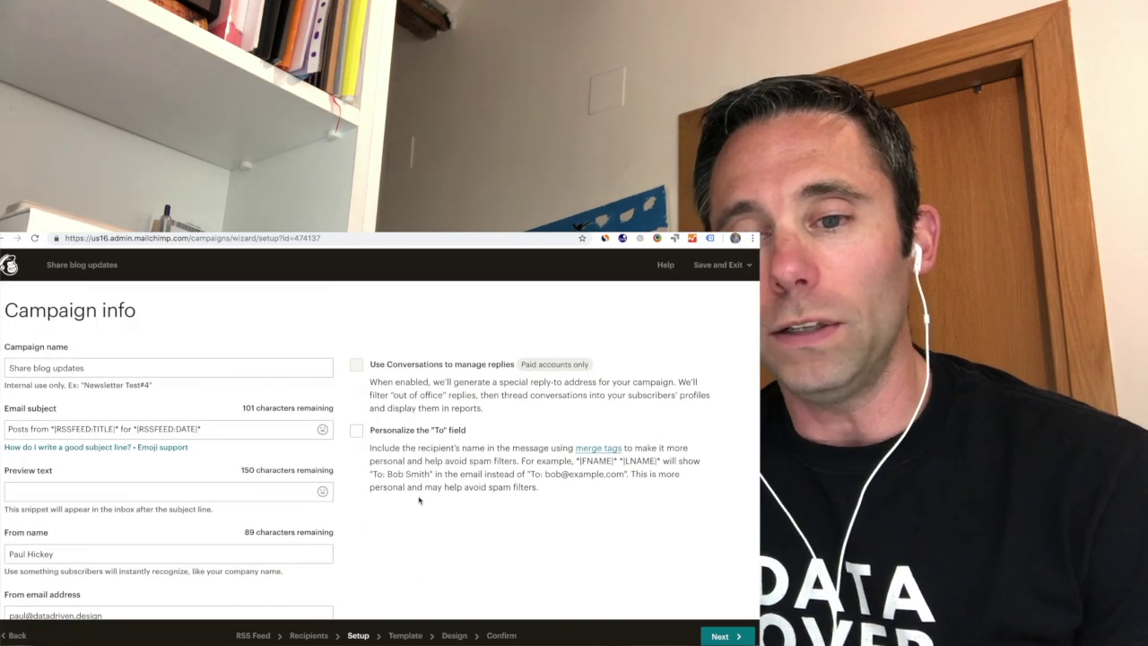
# Step: Add "New" to the start of the email subject, before "Posts from *|RSSFEED:TITLE|* for *|RSSFEED:DATE|*"
pyautogui.click(8, 429)
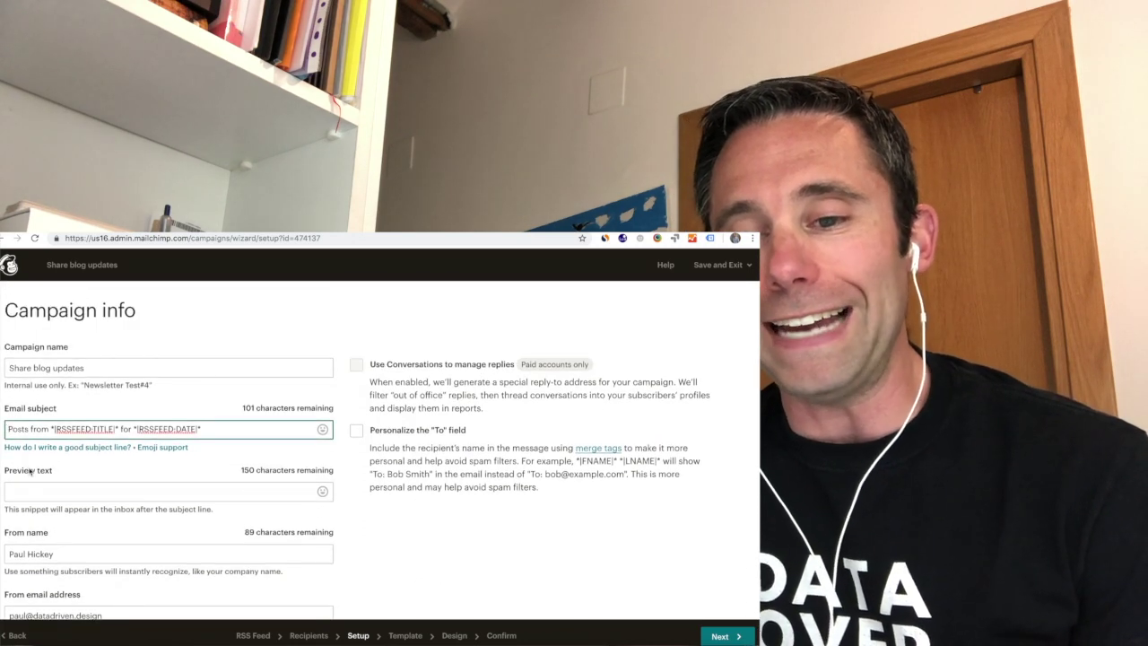
pyautogui.write('New')
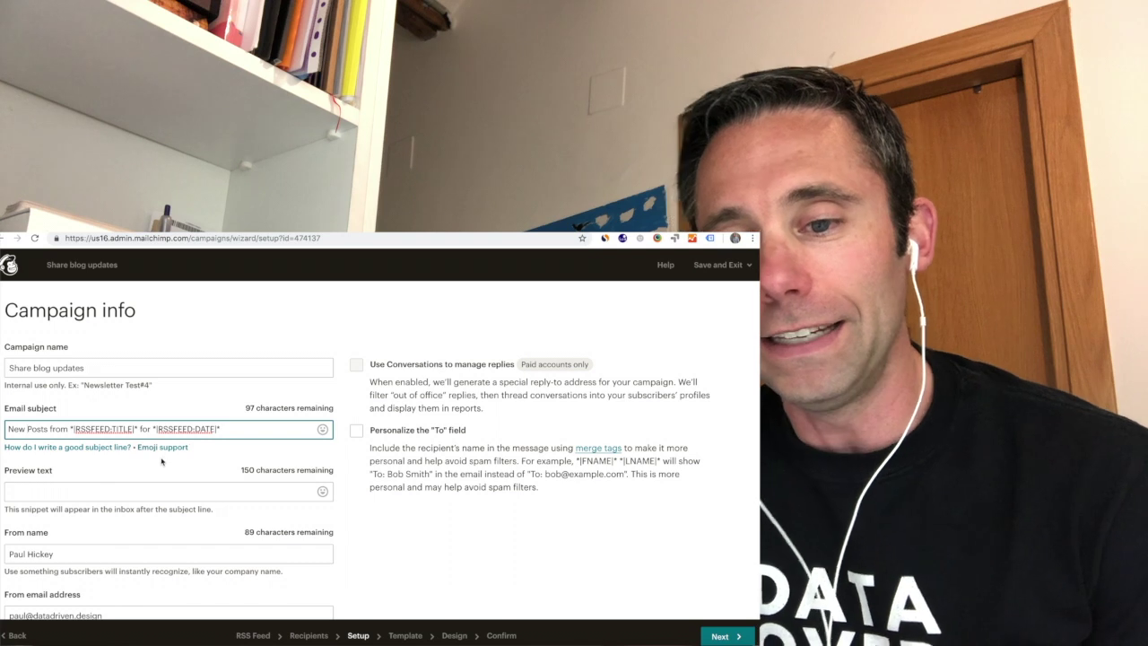
pyautogui.moveTo(162, 448)
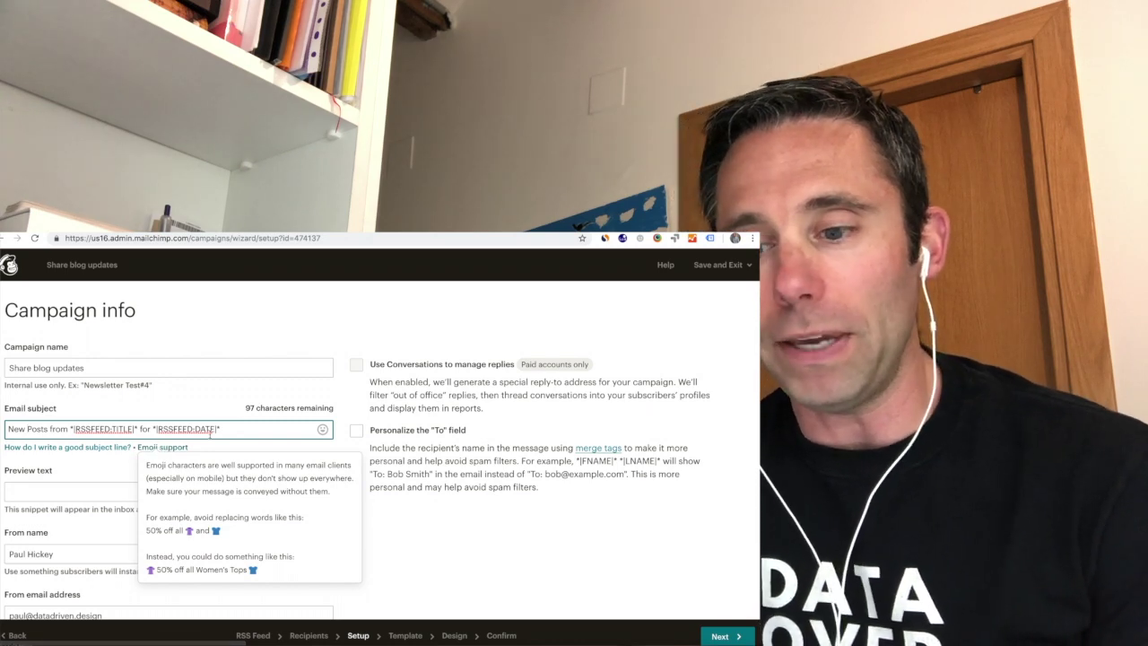
# Step: Enter "Data Driven Digital Marketing Tips" as the campaign's preview text
pyautogui.click(120, 485)
pyautogui.scroll(-1, 119, 480)
pyautogui.scroll(-3, 120, 478)
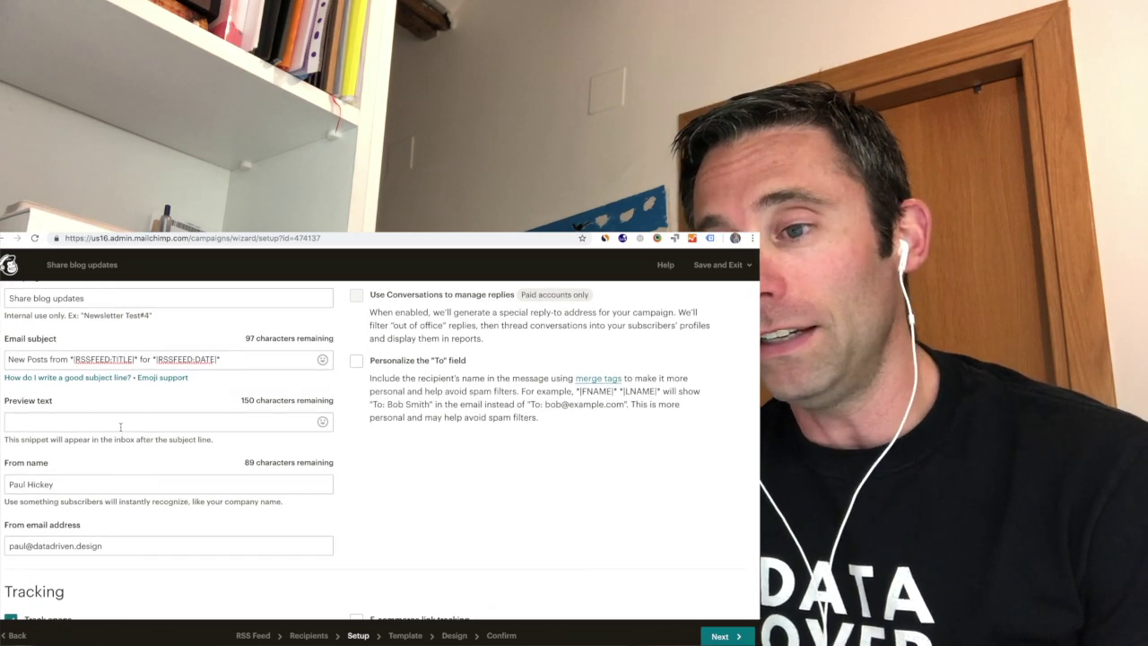
pyautogui.click(120, 427)
pyautogui.write('New')
pyautogui.press('BackSpace')
pyautogui.press('BackSpace')
pyautogui.press('BackSpace')
pyautogui.press('BackSpace')
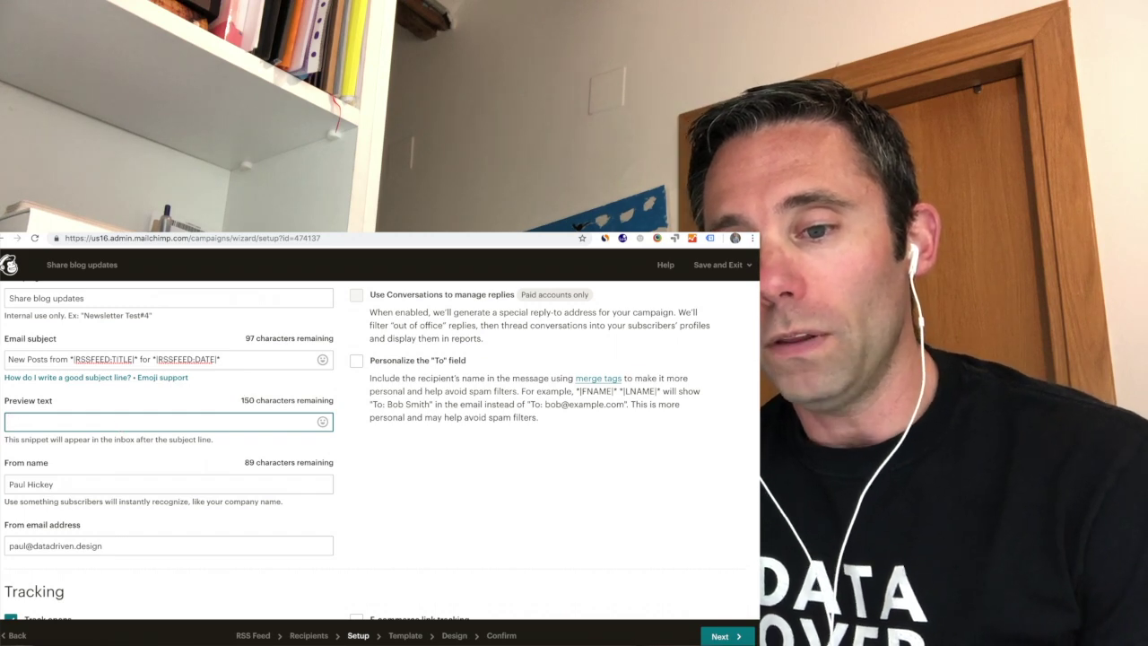
pyautogui.write('Data Drivne D')
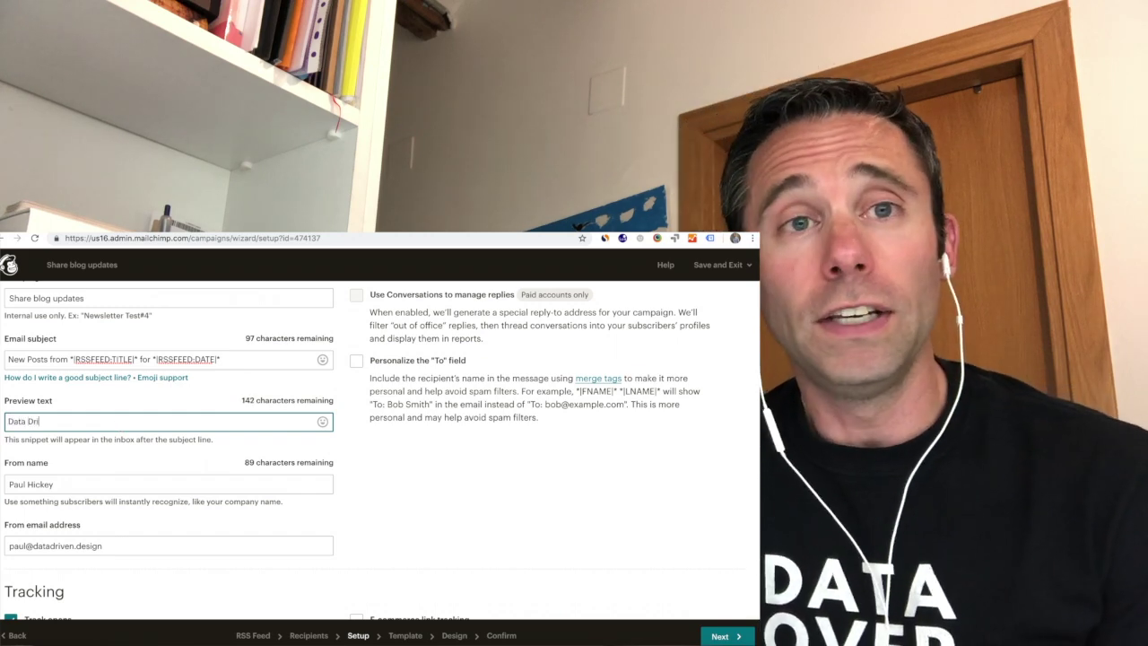
pyautogui.press('BackSpace')
pyautogui.press('BackSpace')
pyautogui.press('BackSpace')
pyautogui.press('BackSpace')
pyautogui.write('en D')
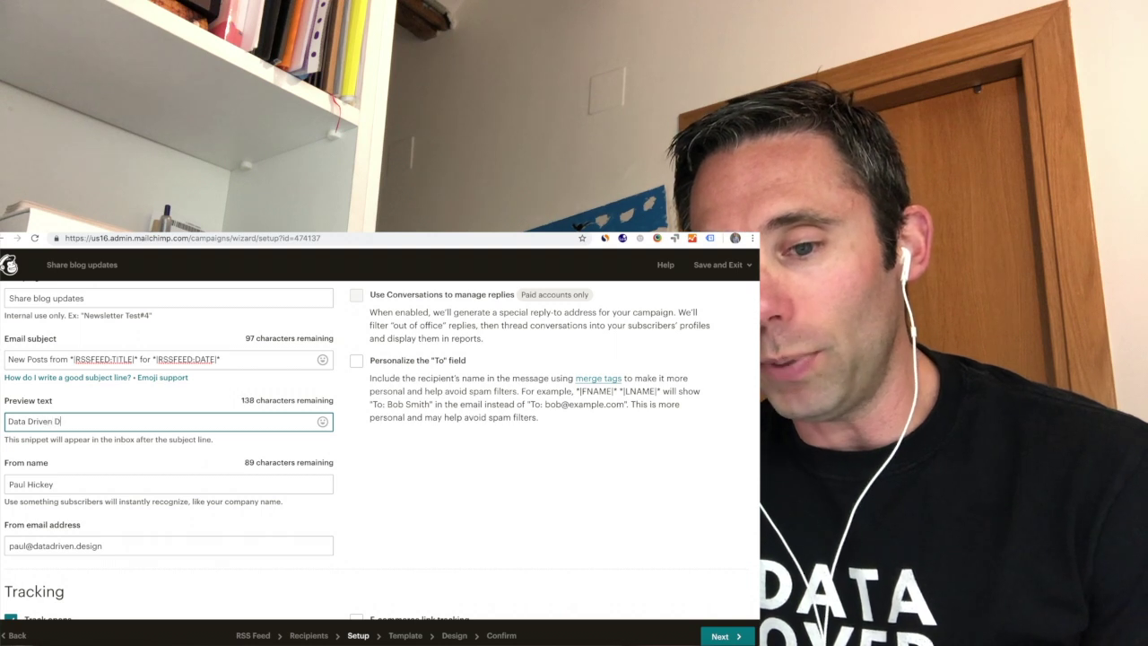
pyautogui.write('igital Marketing Tips')
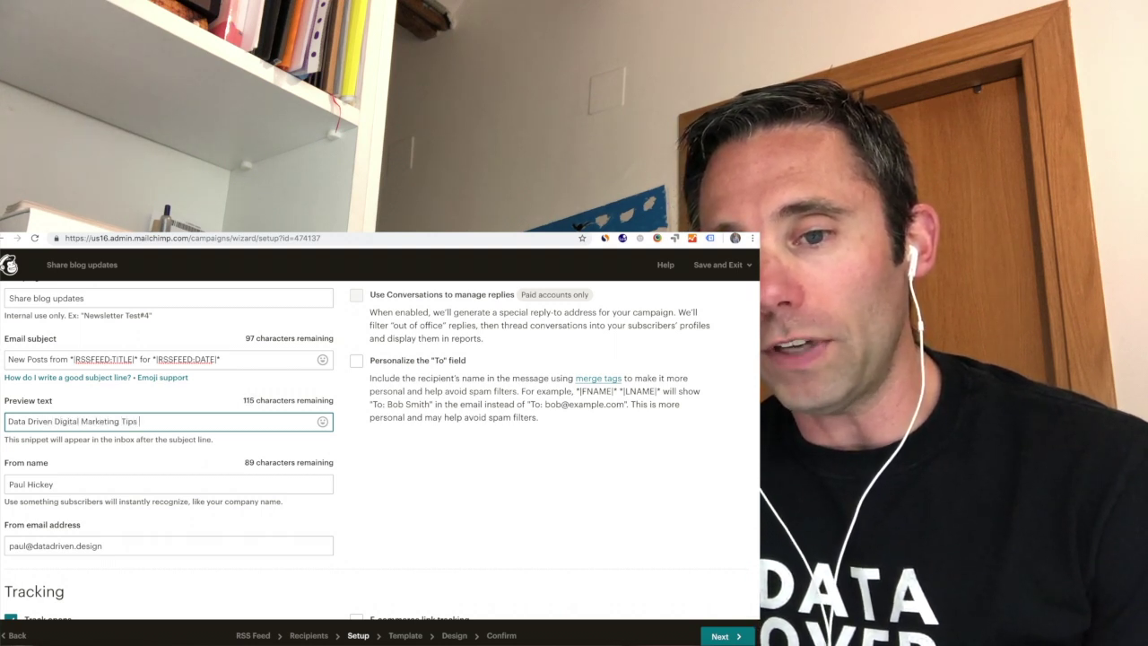
# Step: Add the heart-eyes emoji to the end of the preview text
pyautogui.click(322, 421)
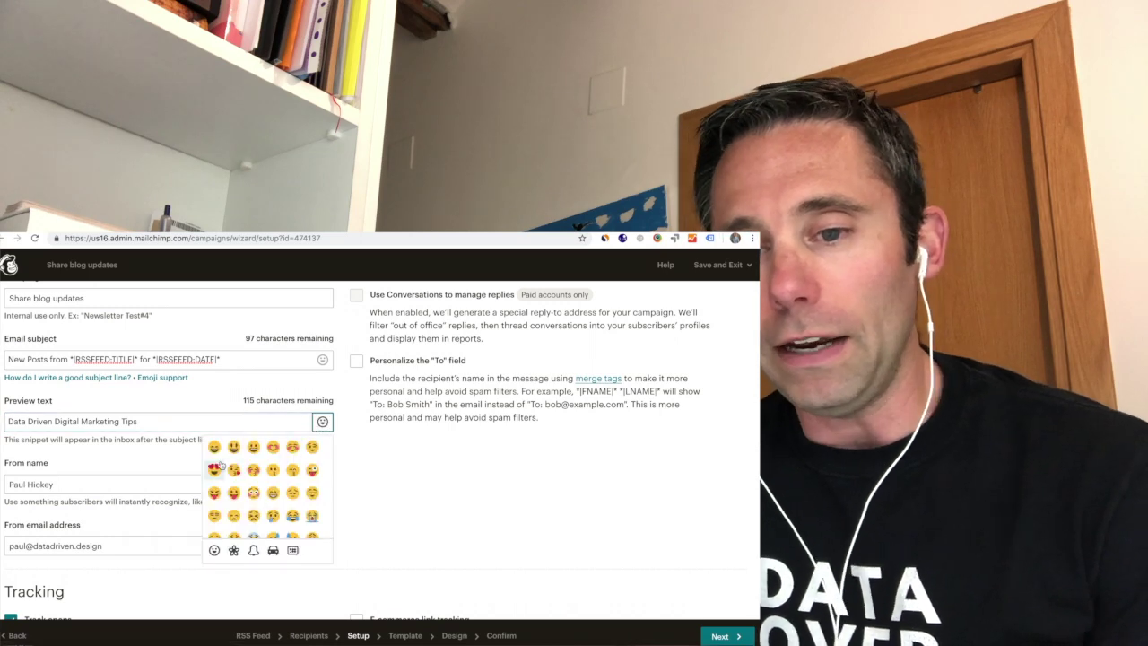
pyautogui.click(216, 469)
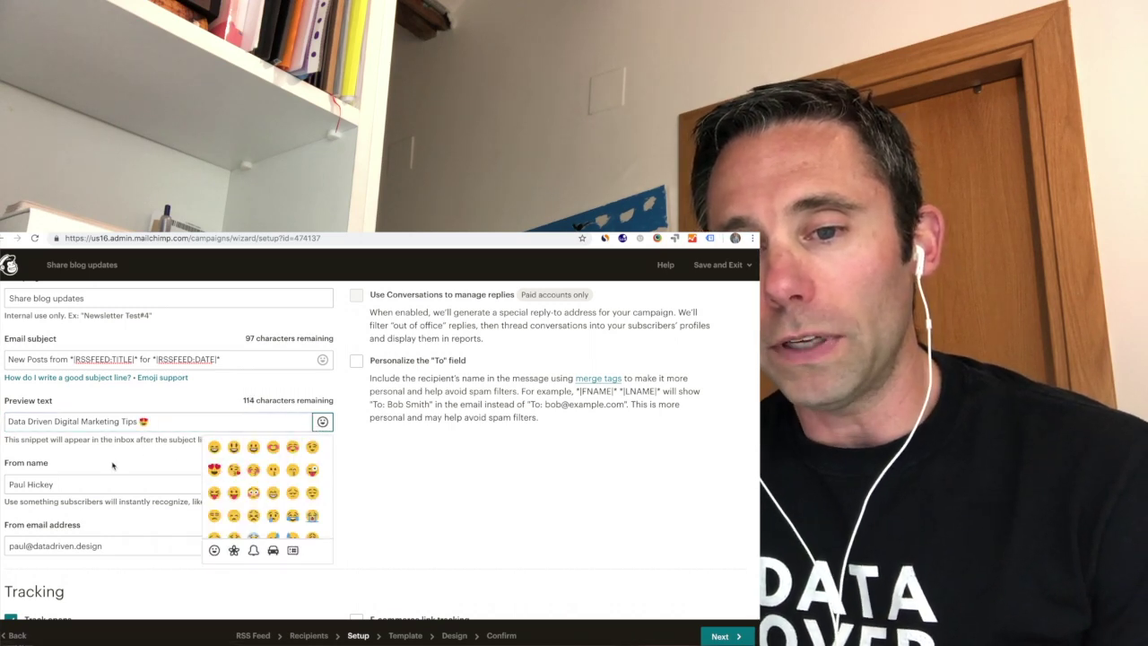
pyautogui.click(112, 465)
# Step: Look over the tracking, social media and video options and continue to the template selection
pyautogui.scroll(-3, 113, 465)
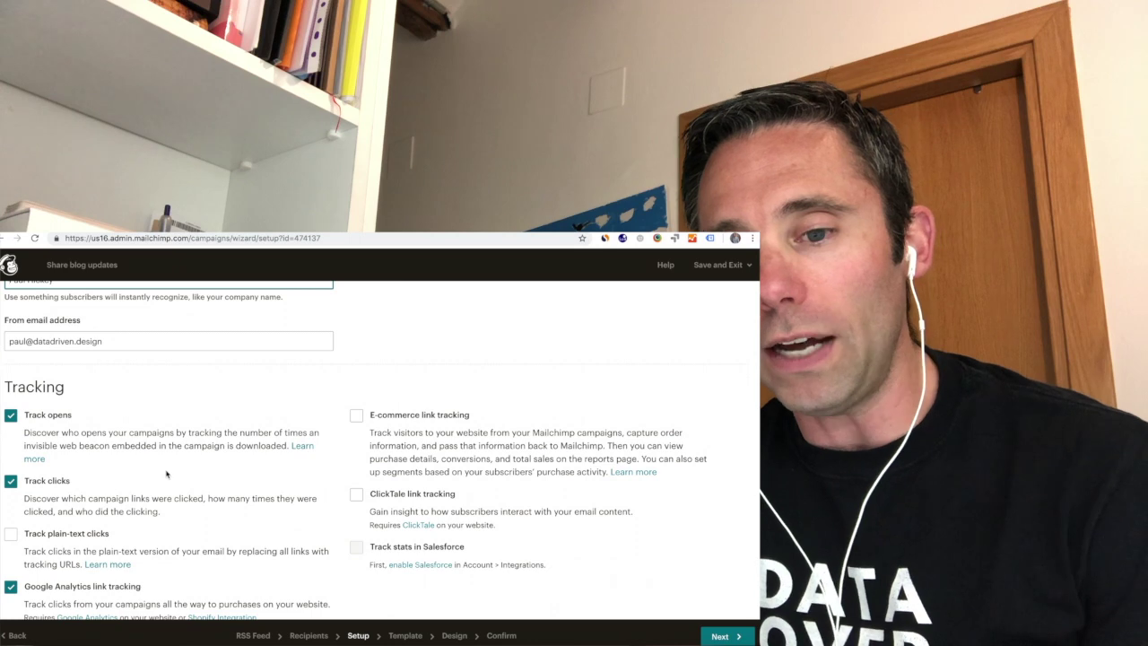
pyautogui.scroll(-4, 166, 473)
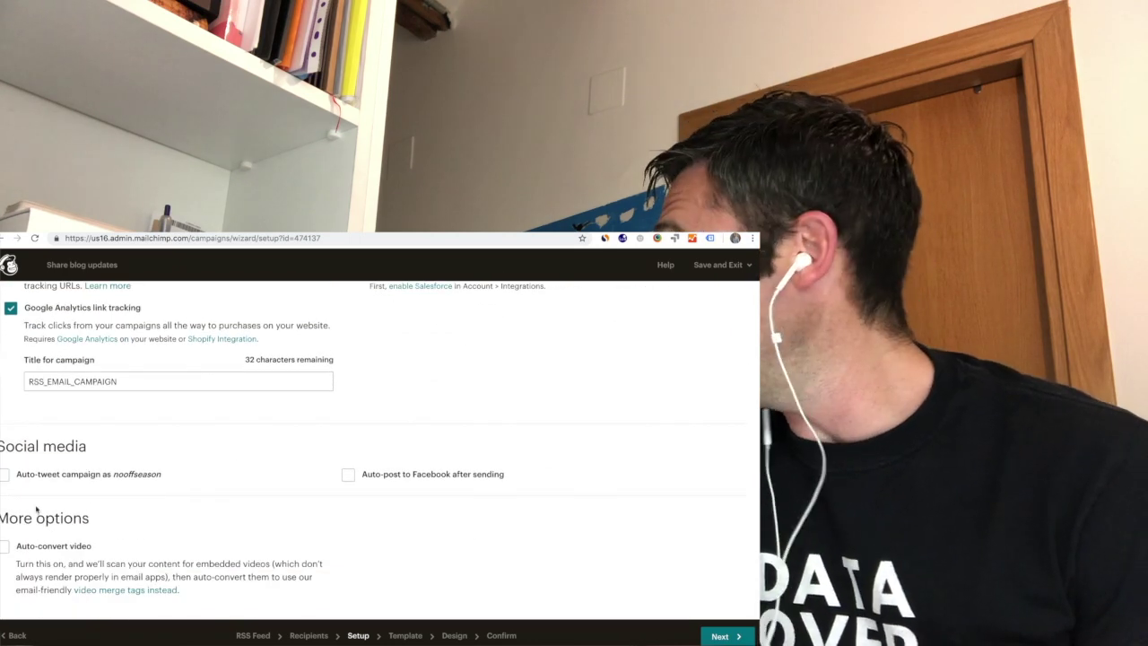
pyautogui.click(722, 629)
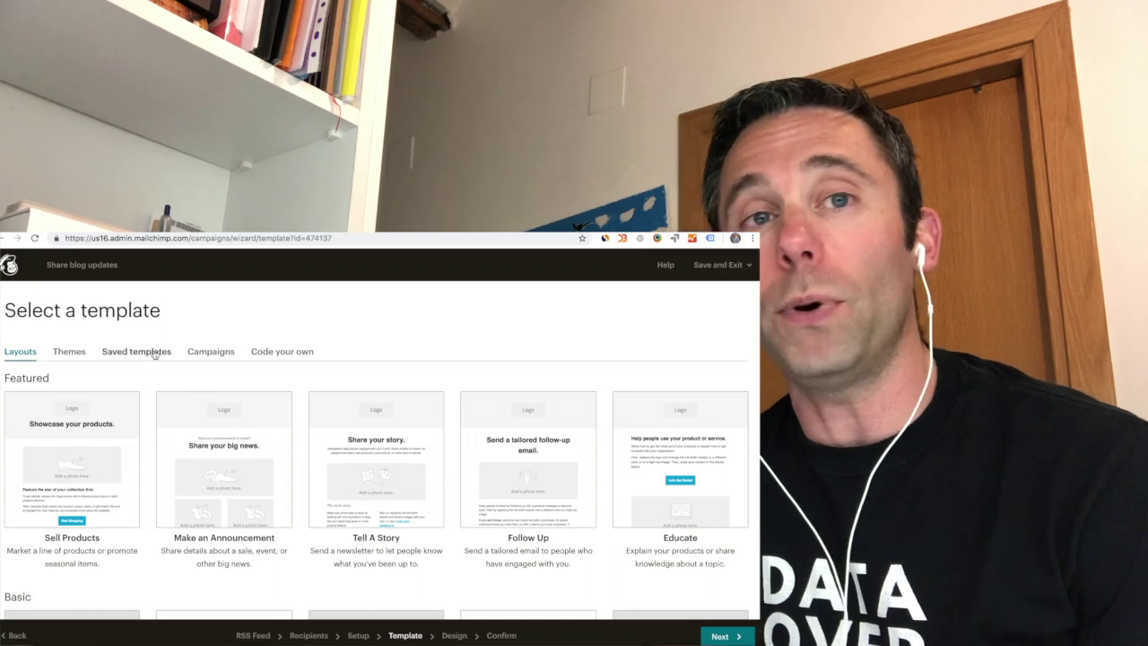
# Step: Browse the saved templates and choose "Online Academy: Live Access" for the campaign
pyautogui.scroll(-4, 153, 357)
pyautogui.scroll(4, 148, 359)
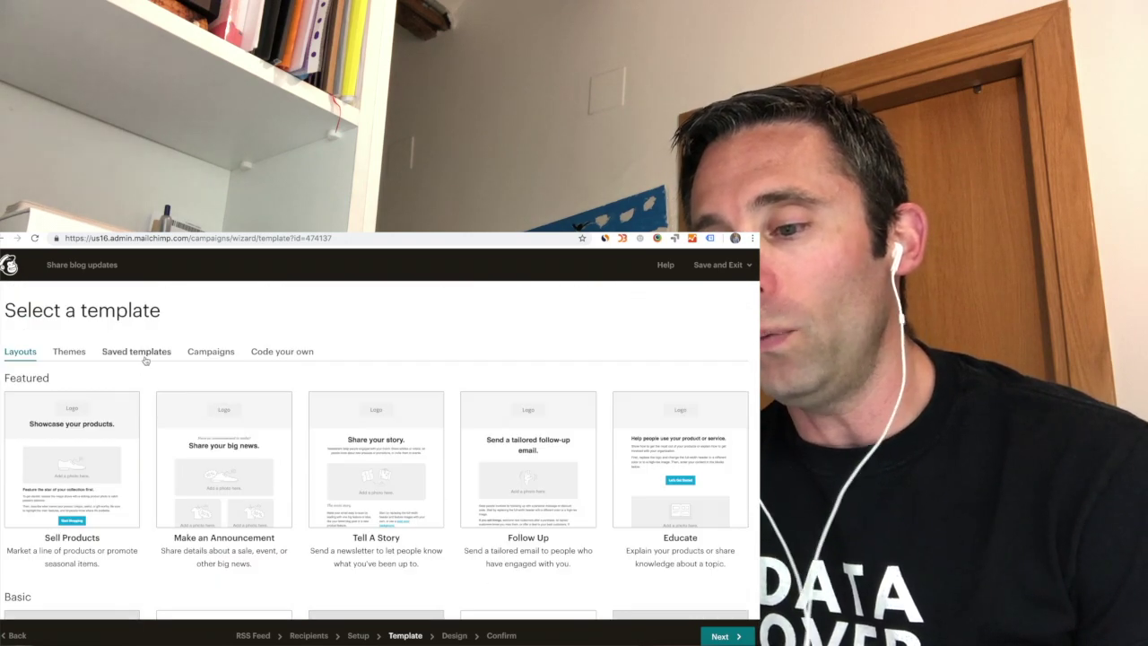
pyautogui.click(143, 356)
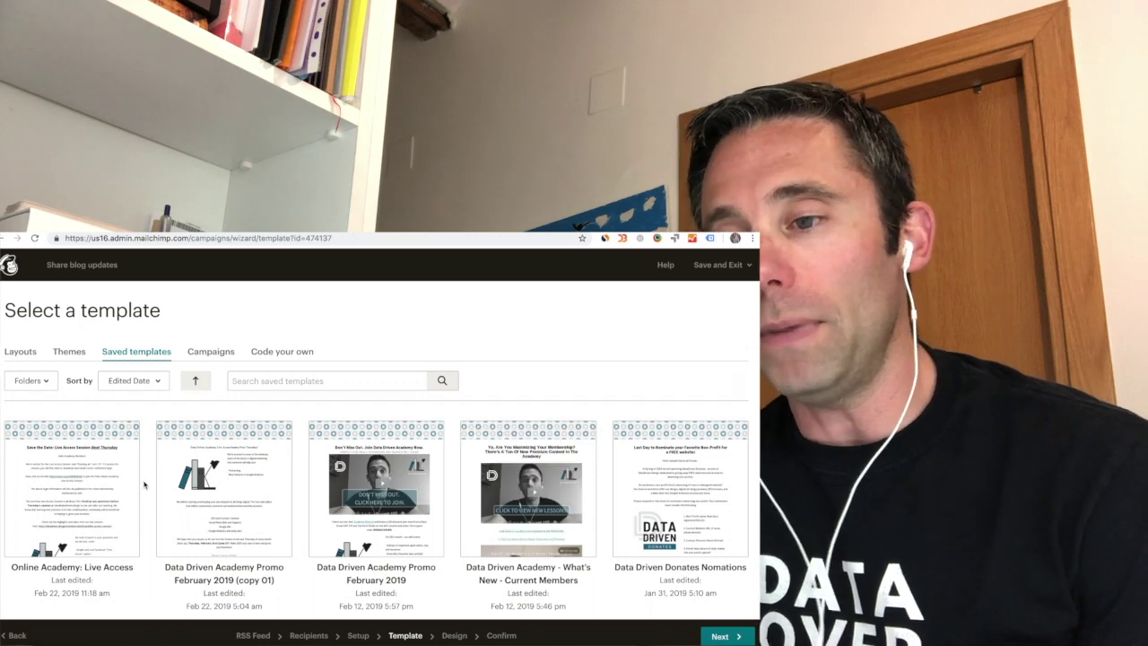
pyautogui.scroll(-1, 144, 484)
pyautogui.scroll(-2, 143, 485)
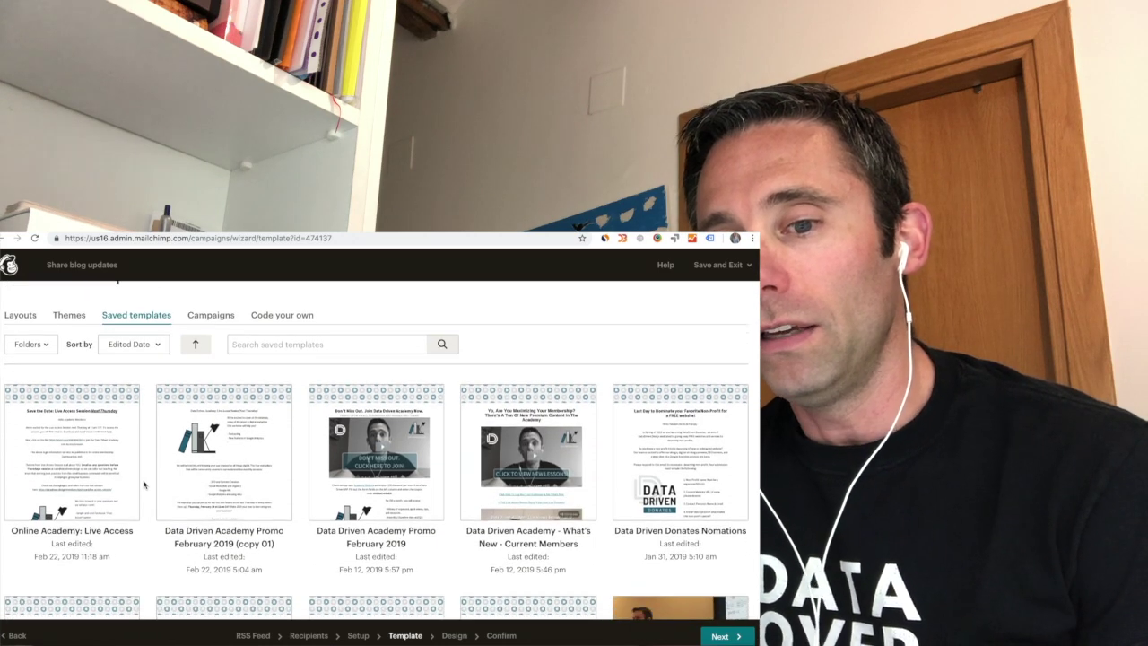
pyautogui.scroll(1, 144, 485)
pyautogui.scroll(2, 144, 485)
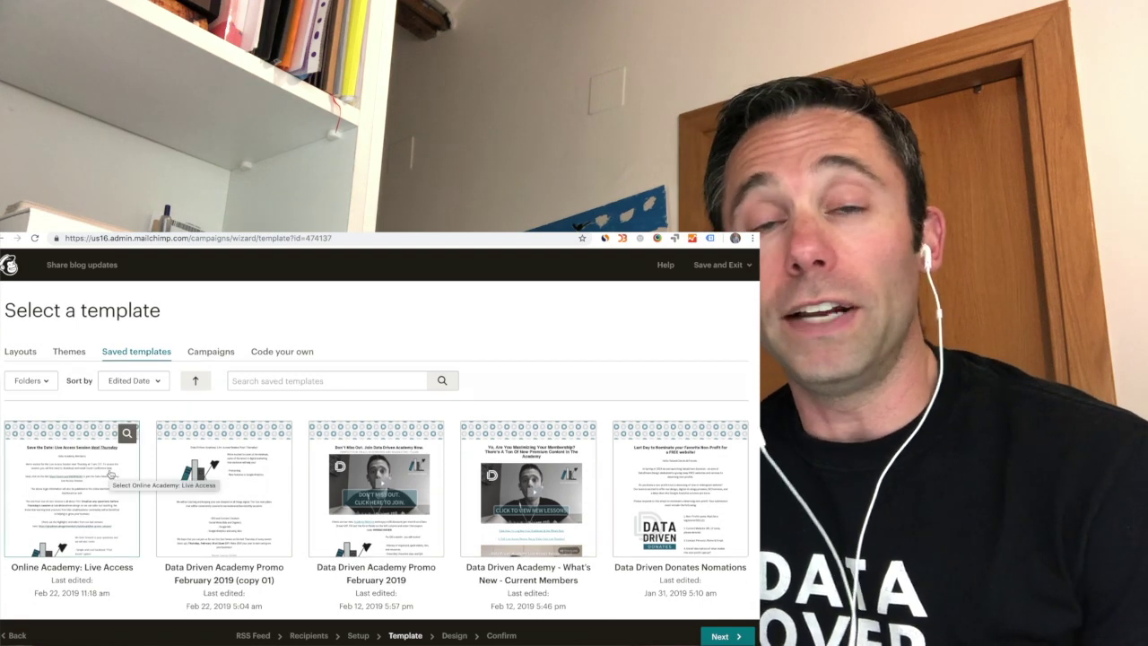
pyautogui.click(109, 474)
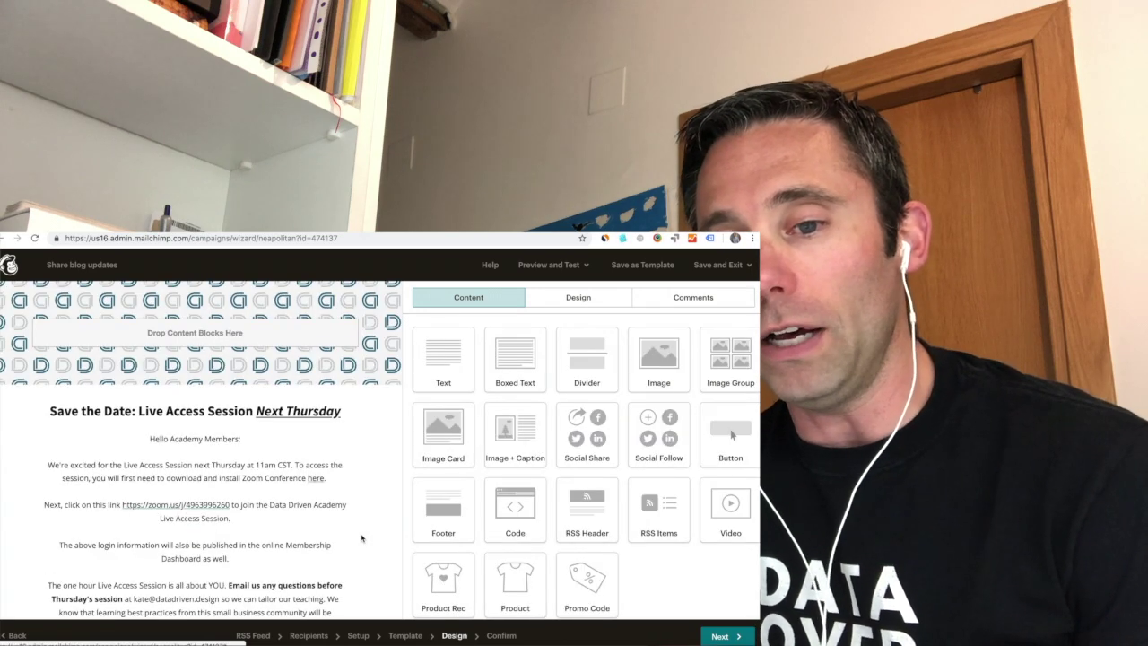
# Step: Replace the "Save the Date" heading in the main text block with "Your New Posts From Data Driven Design:"
pyautogui.moveTo(325, 460)
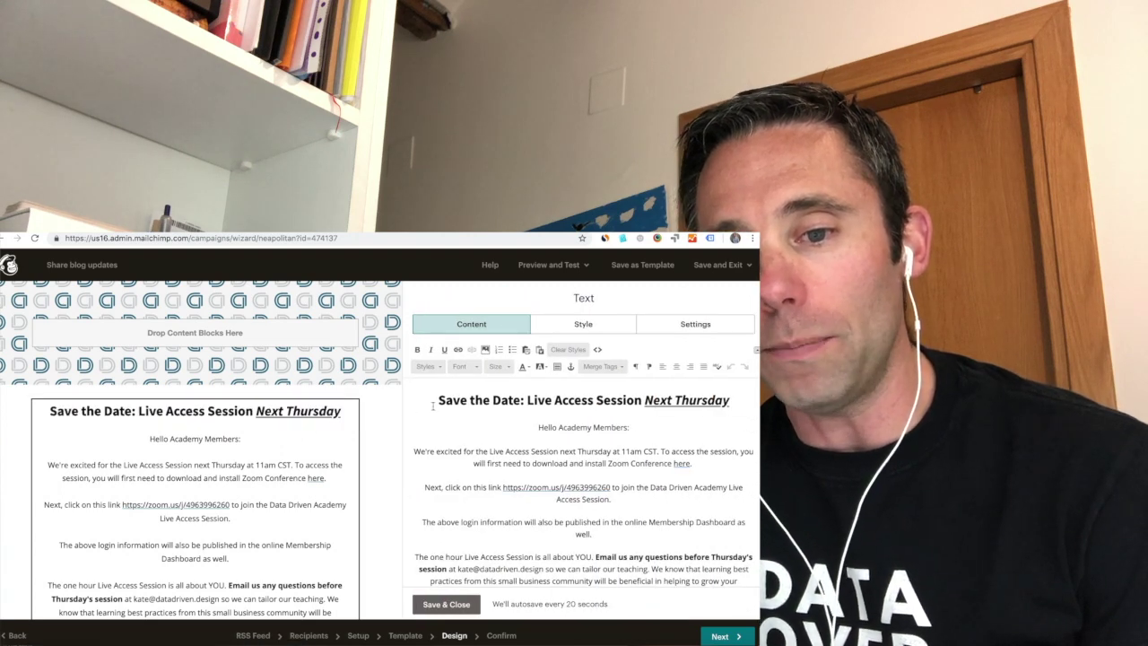
pyautogui.moveTo(431, 401); pyautogui.dragTo(447, 437)
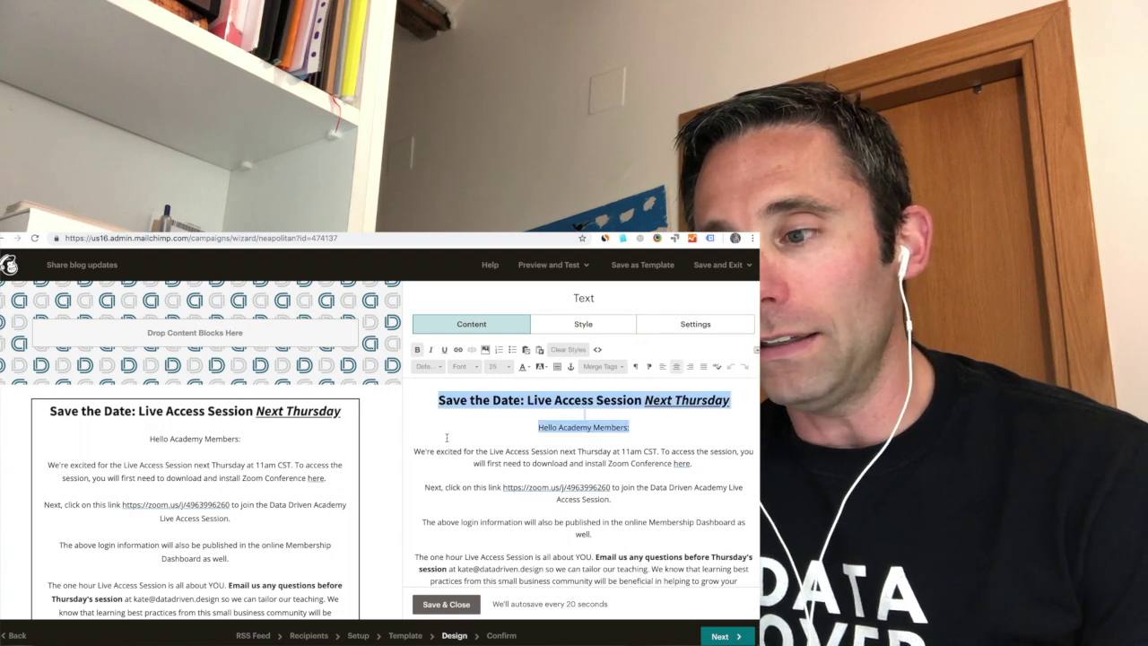
pyautogui.tripleClick(485, 411)
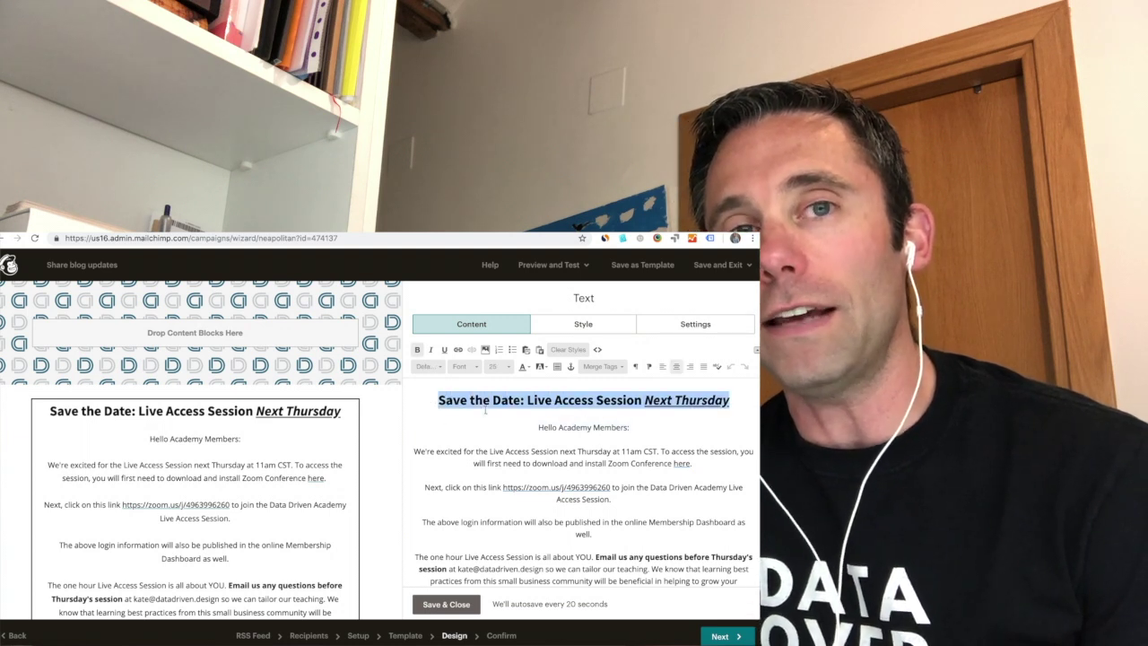
pyautogui.write('Your New ')
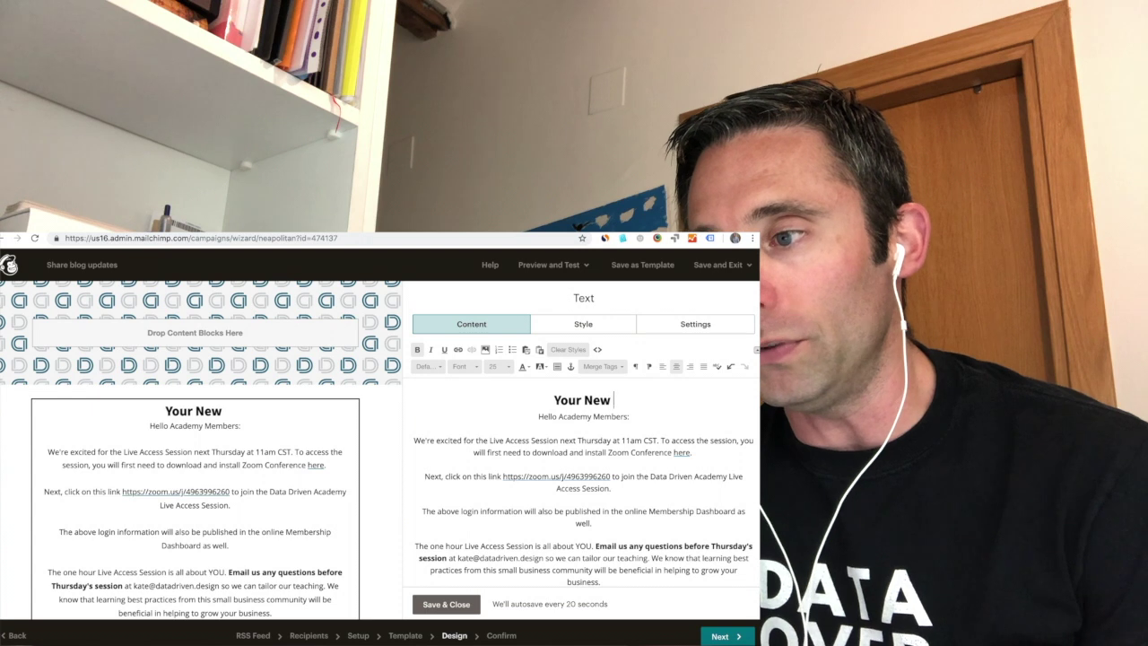
pyautogui.write('Posts From Dat')
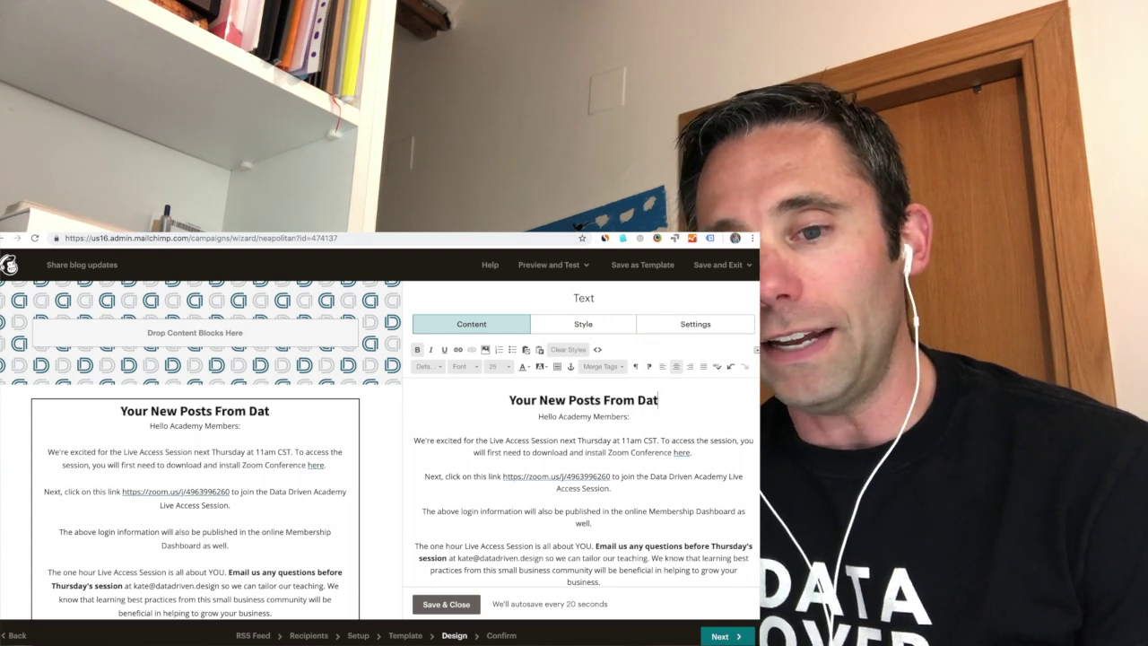
pyautogui.write('a Drivne')
pyautogui.press('BackSpace')
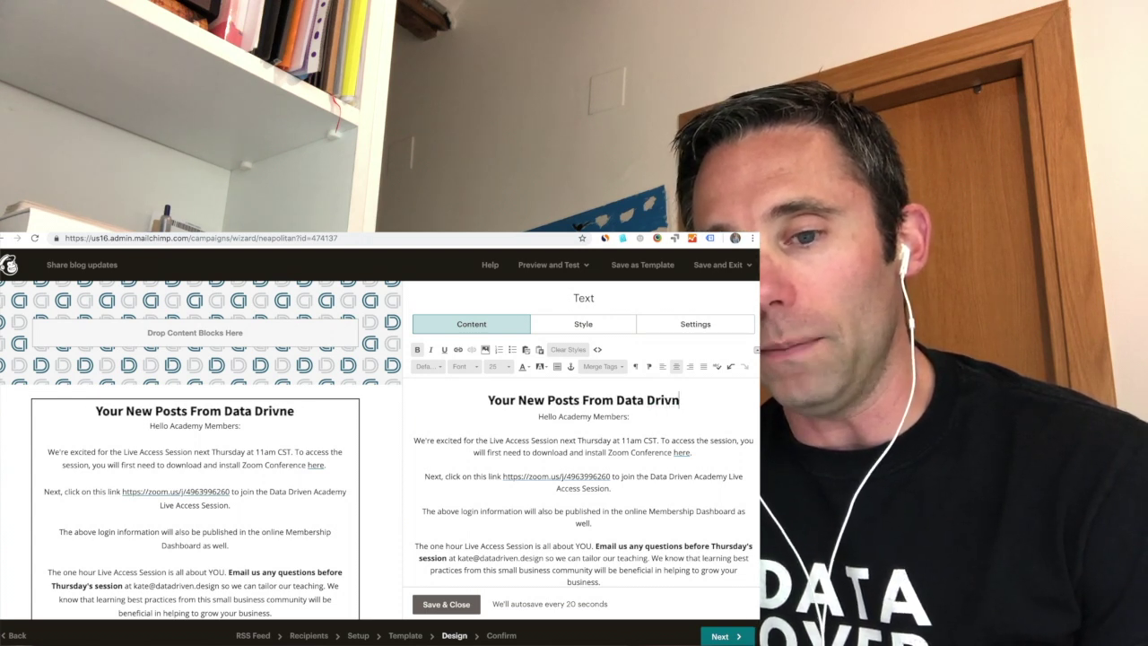
pyautogui.press('BackSpace')
pyautogui.write('en Design:')
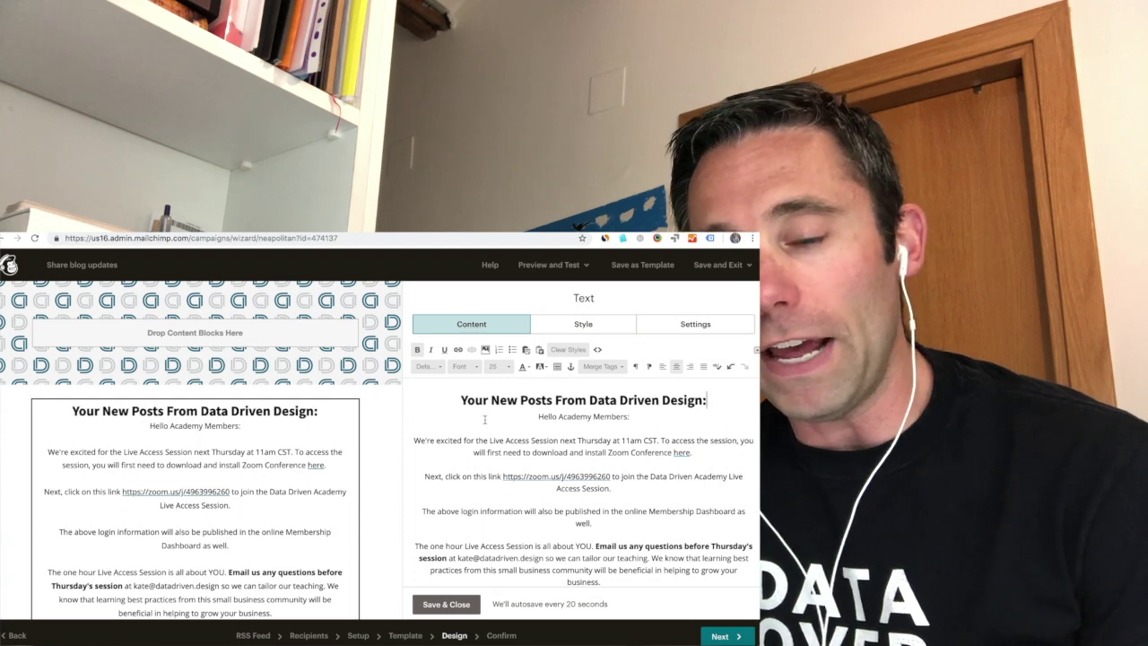
# Step: Delete the body text under the heading and the bookshelf image and caption block below it, and save the text block
pyautogui.moveTo(518, 419); pyautogui.dragTo(628, 574)
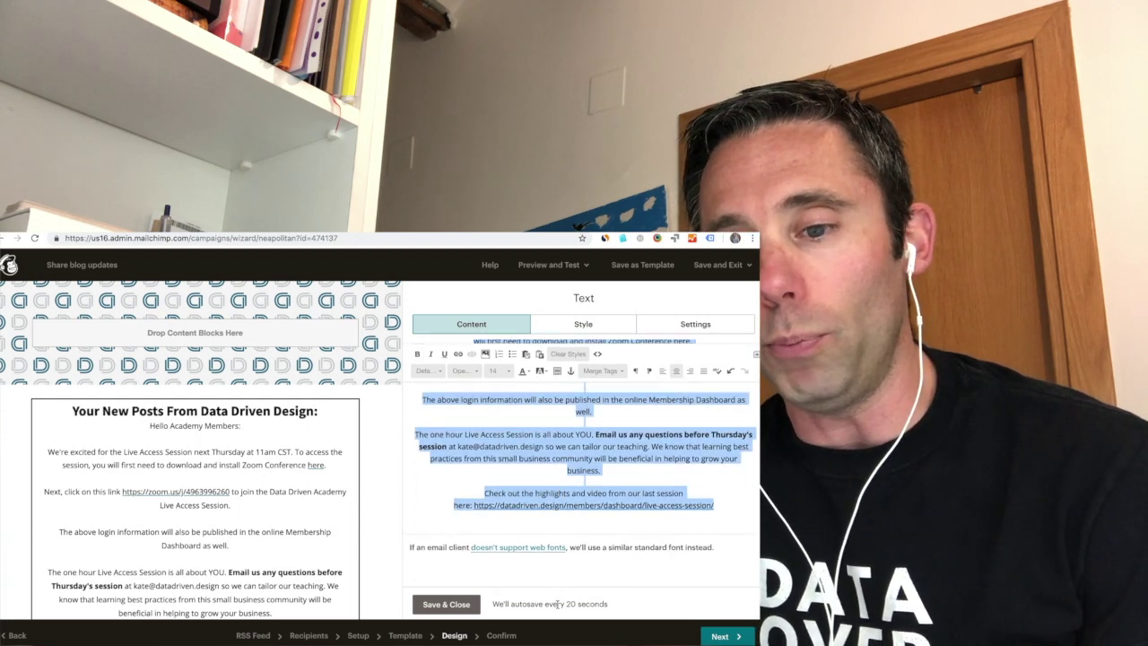
pyautogui.press('BackSpace')
pyautogui.moveTo(280, 508)
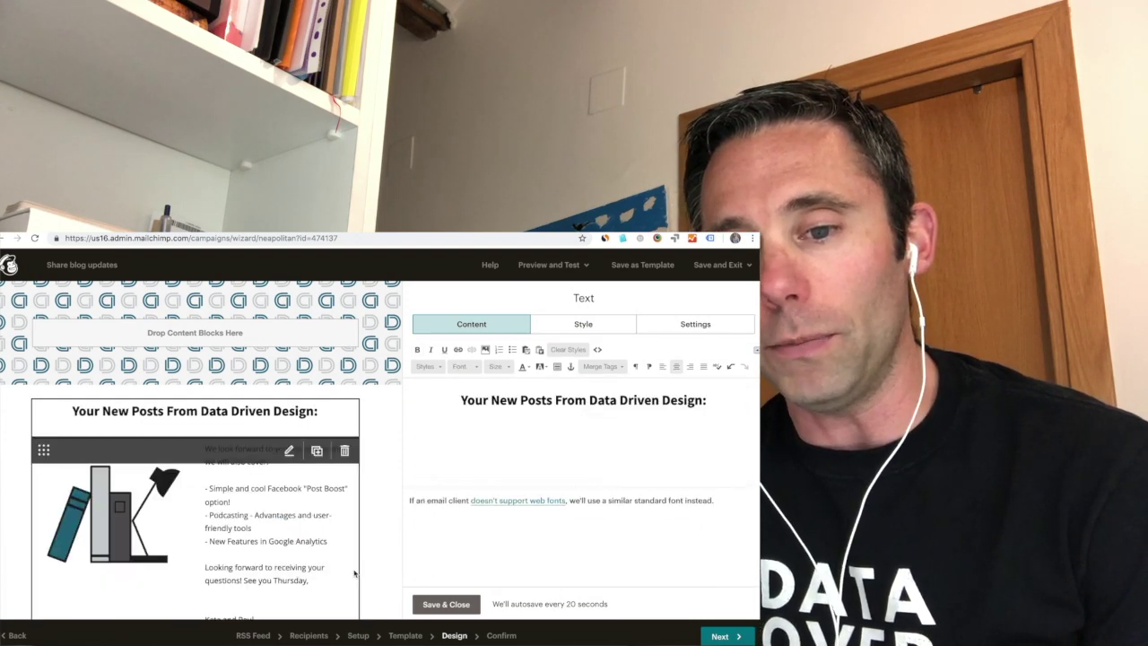
pyautogui.click(345, 454)
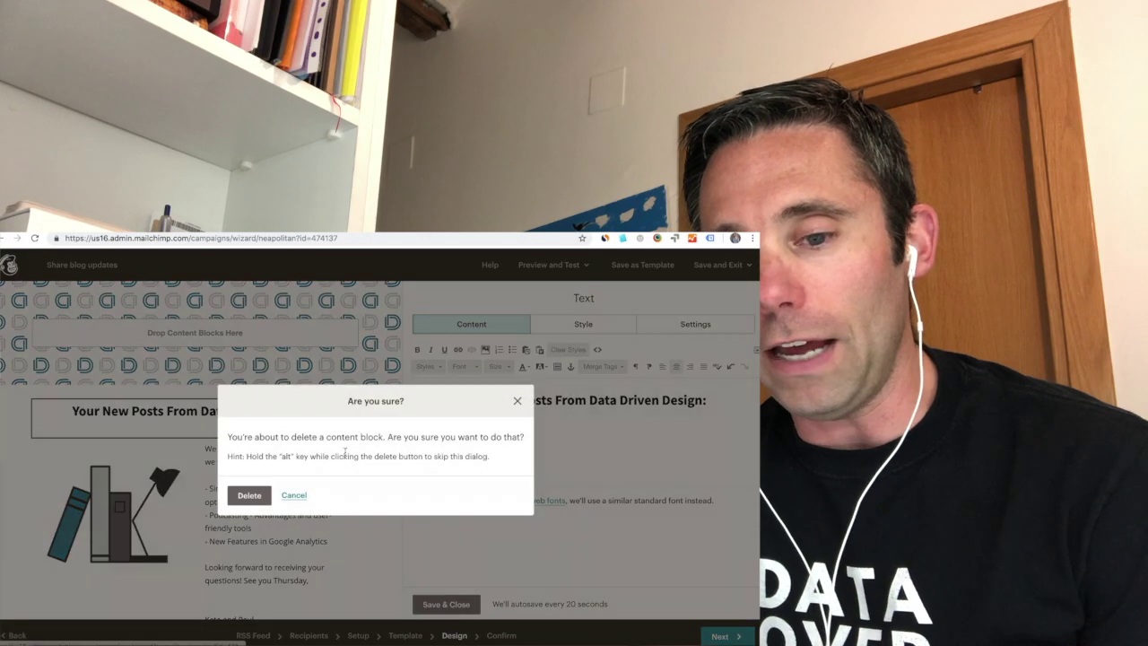
pyautogui.click(260, 495)
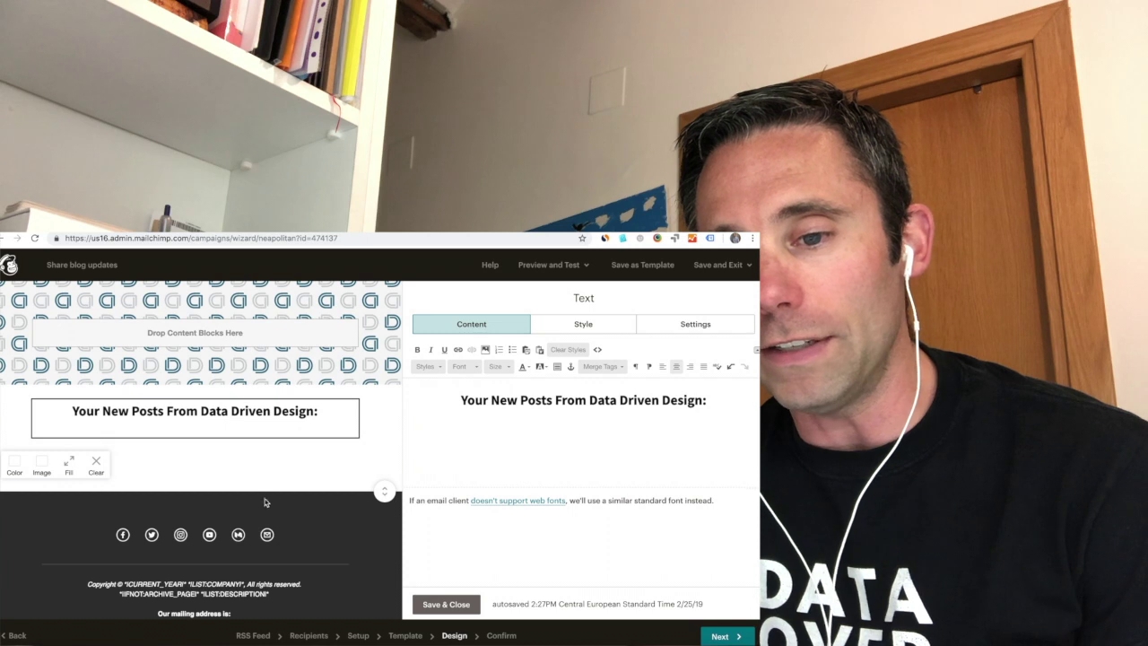
pyautogui.click(446, 604)
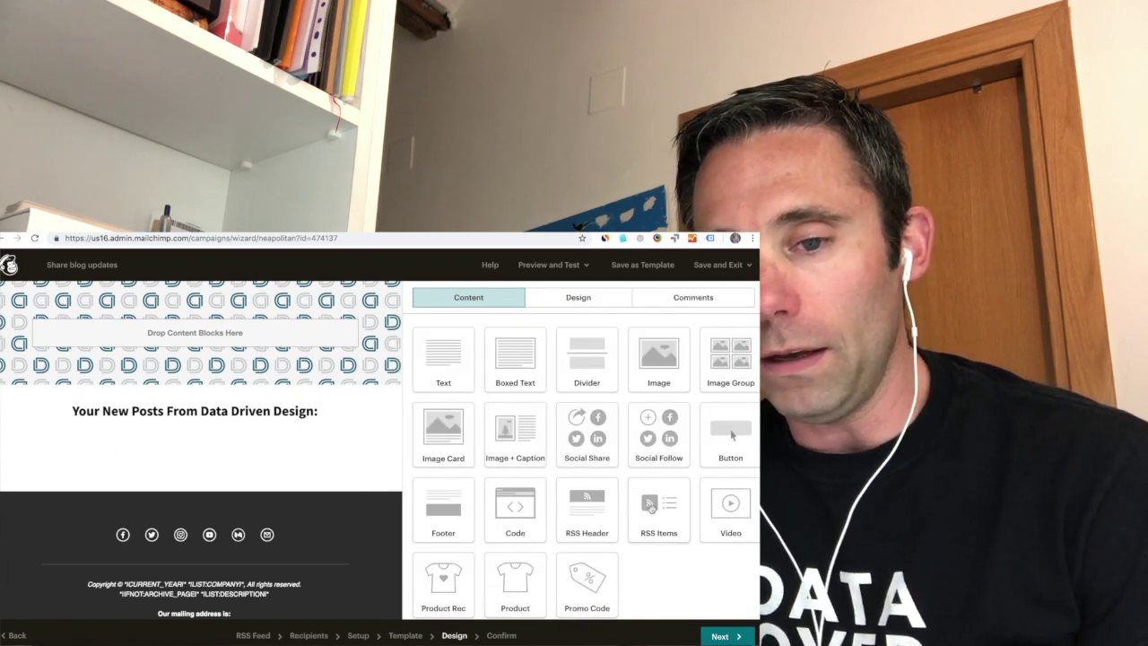
# Step: Add an RSS Items content block below the heading and look over its placement in the email
pyautogui.moveTo(659, 508); pyautogui.dragTo(284, 457)
pyautogui.scroll(-1, 208, 504)
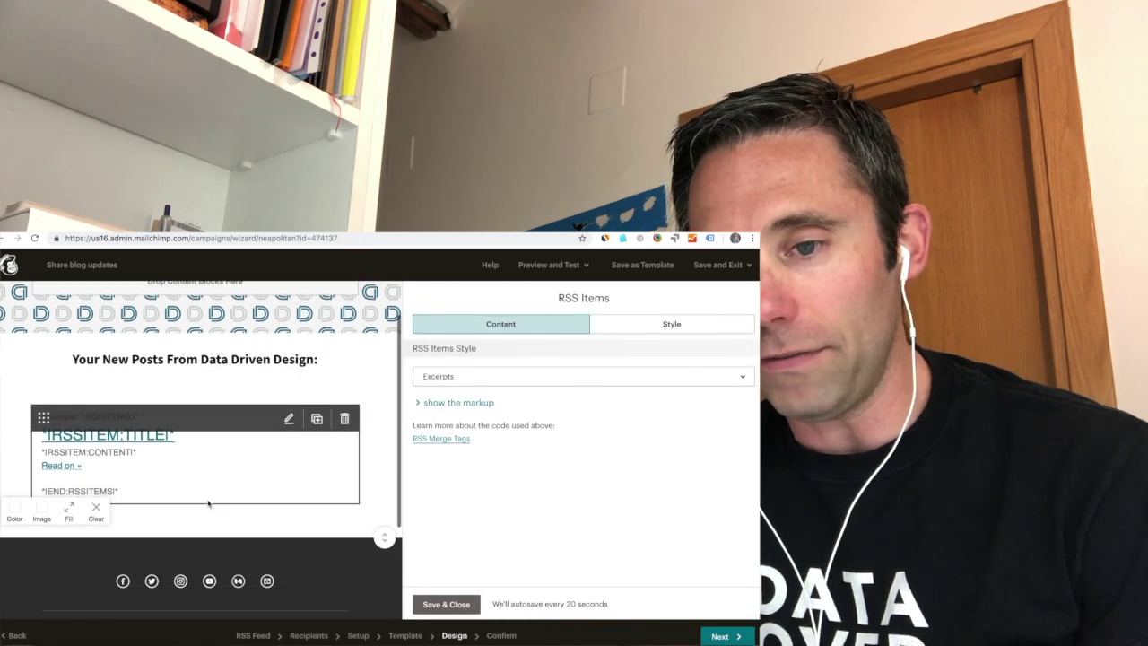
pyautogui.scroll(1, 208, 504)
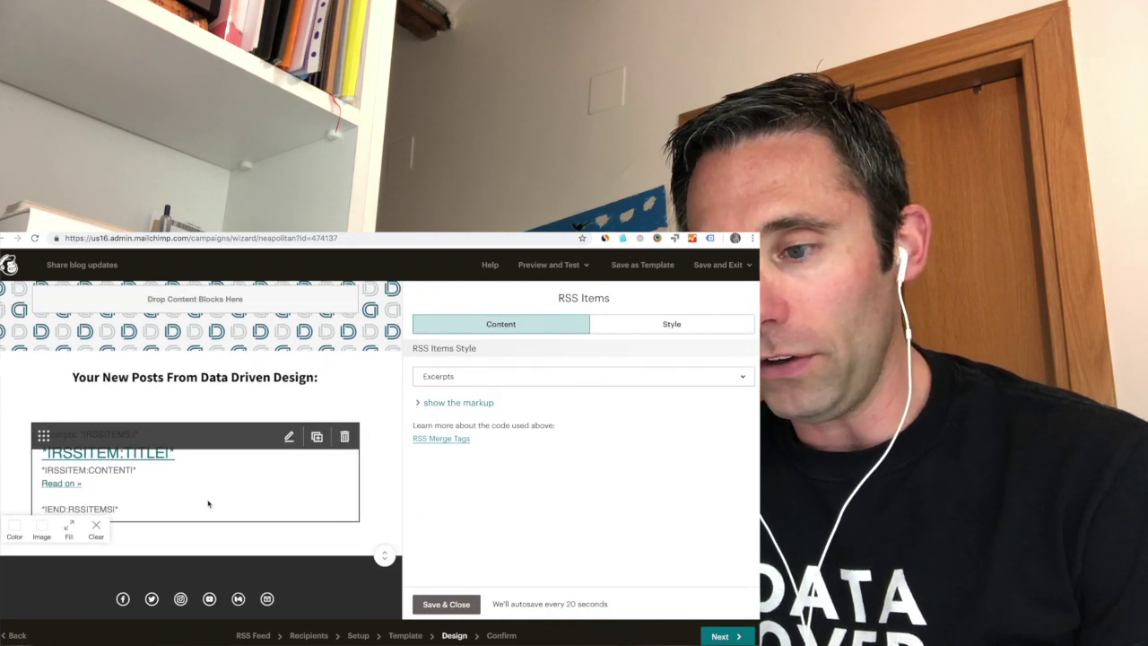
pyautogui.scroll(2, 209, 503)
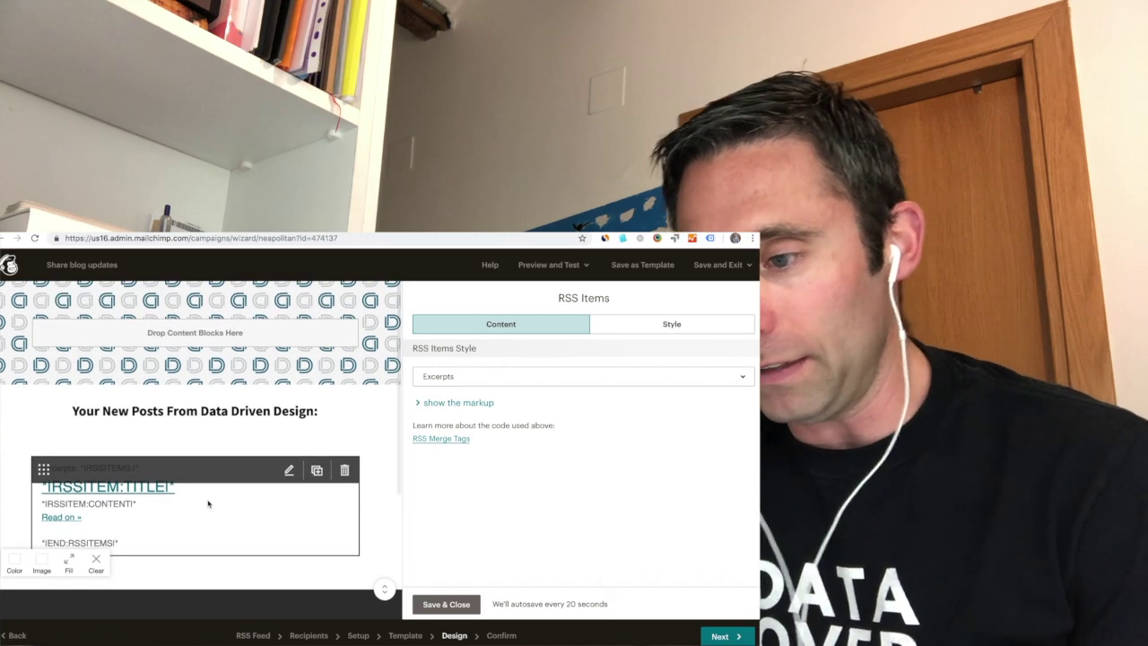
pyautogui.scroll(-4, 207, 503)
pyautogui.scroll(4, 208, 503)
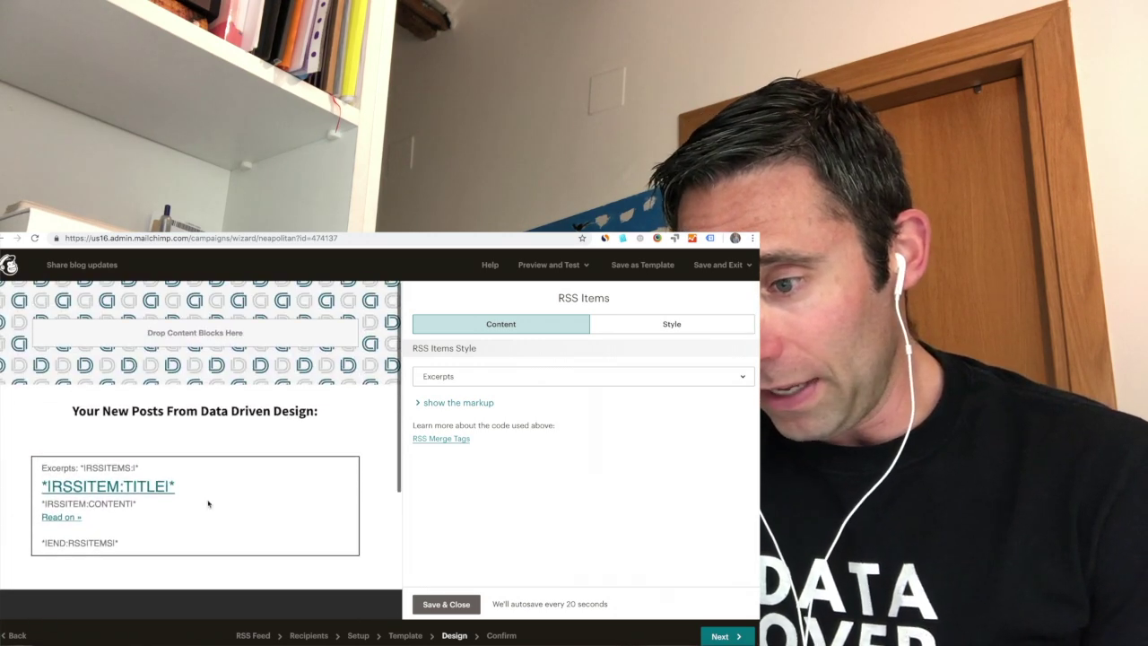
# Step: Check the RSS Items block's style options, keep the Excerpts item style, and save and close the block
pyautogui.click(643, 325)
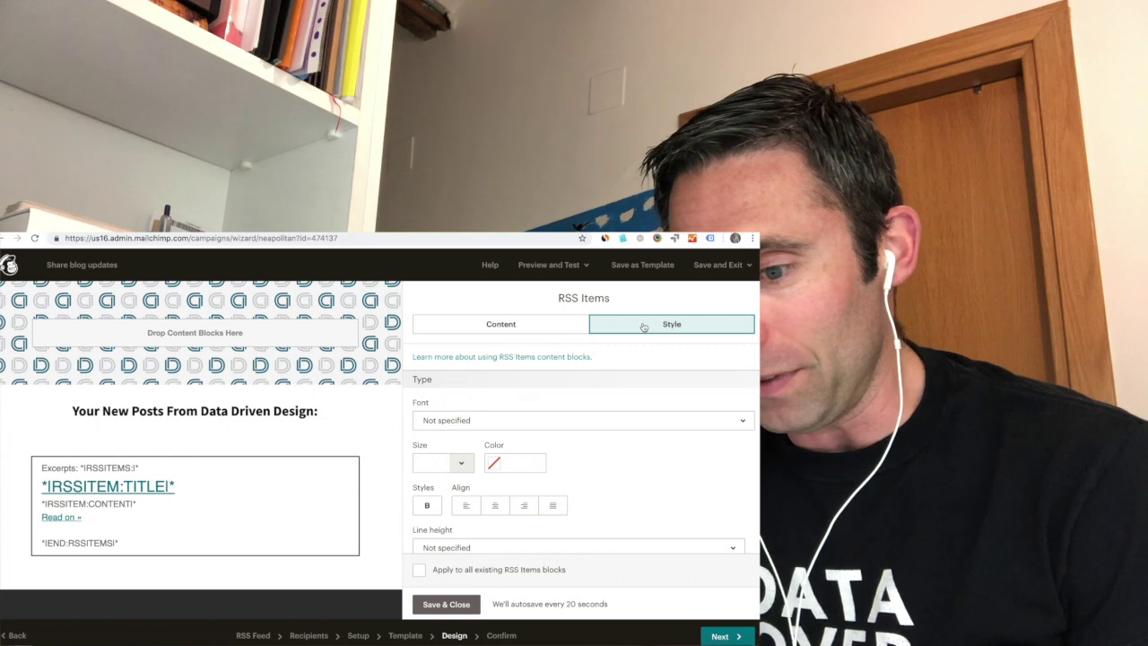
pyautogui.click(501, 324)
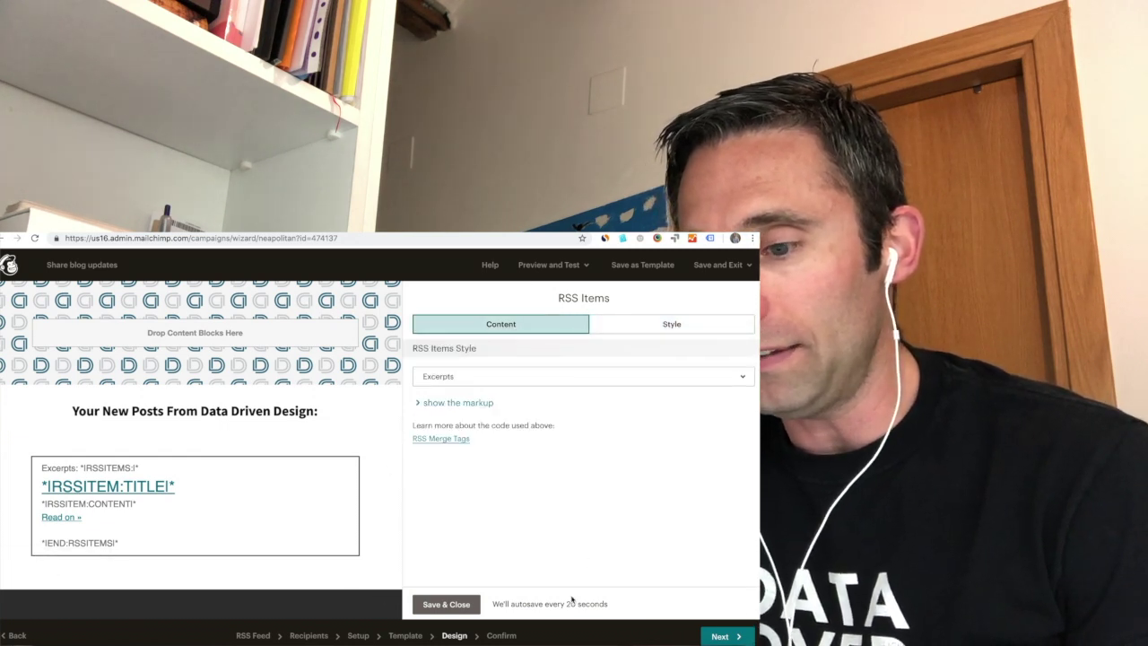
pyautogui.click(454, 606)
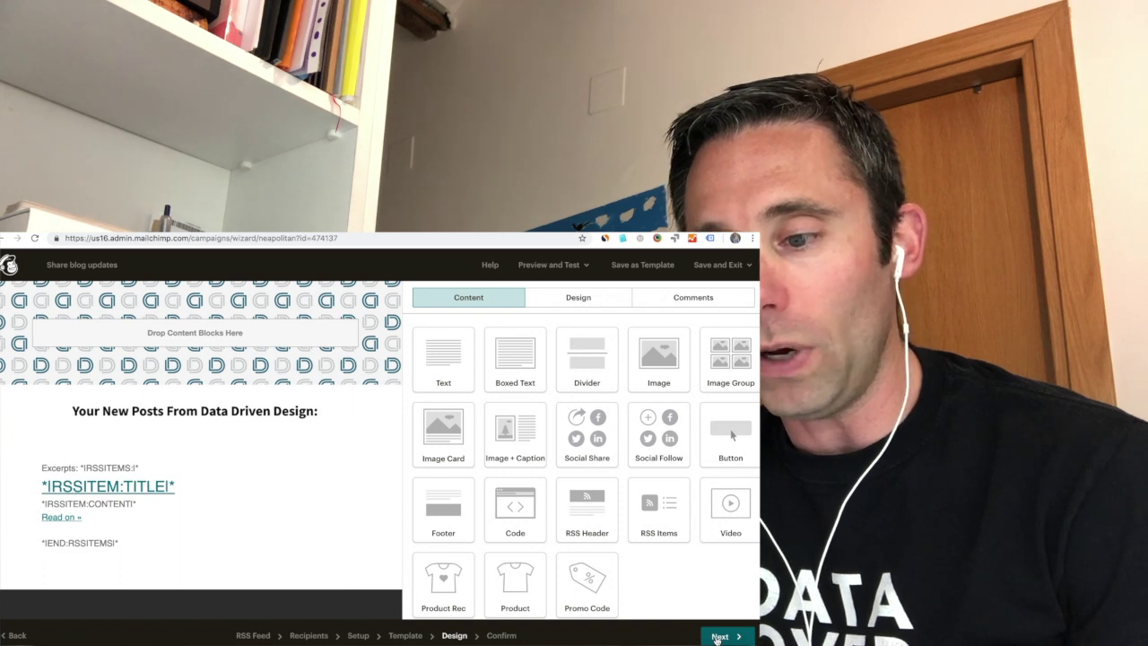
# Step: Continue to the campaign confirmation page and review its checklist from the RSS feed to MonkeyRewards
pyautogui.click(719, 636)
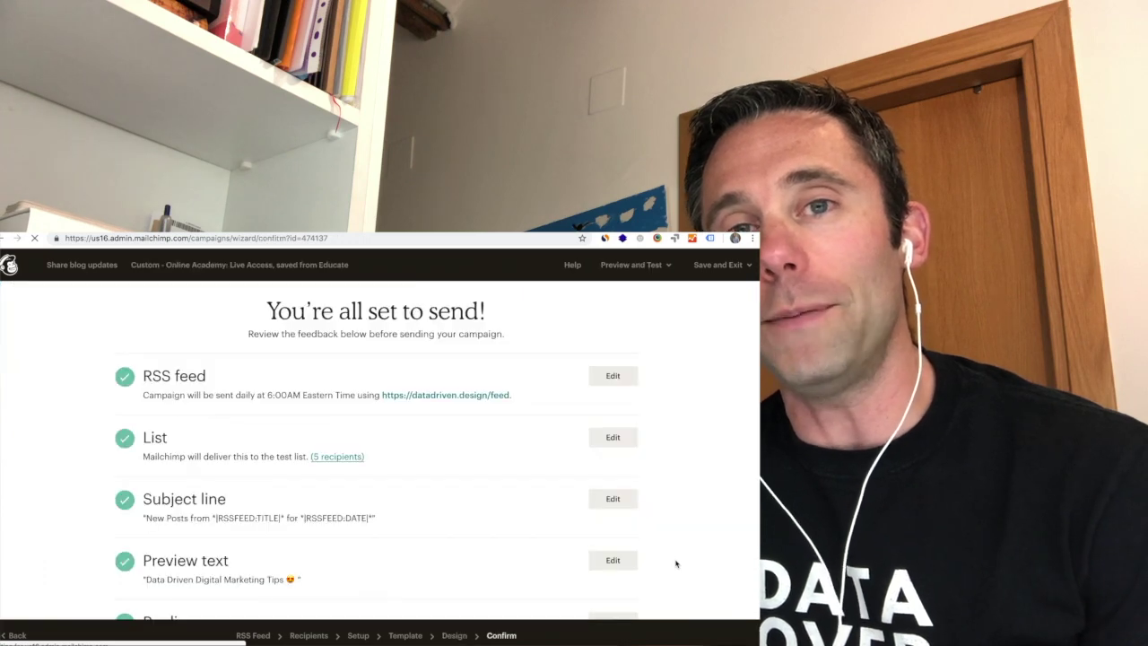
pyautogui.scroll(-1, 511, 541)
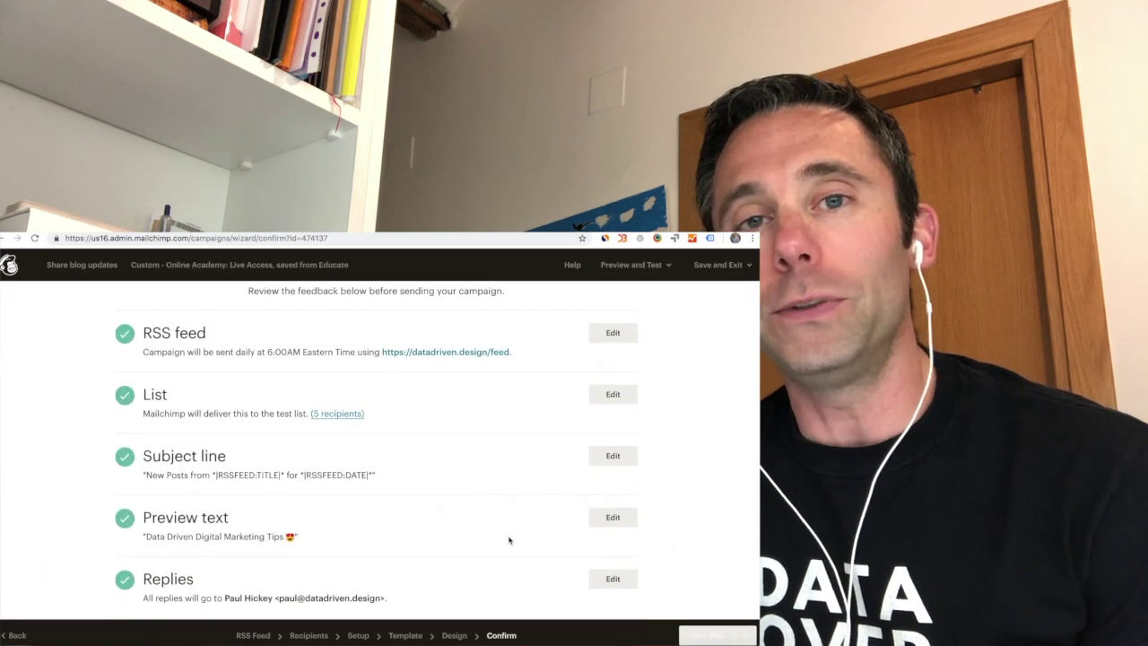
pyautogui.scroll(-3, 489, 436)
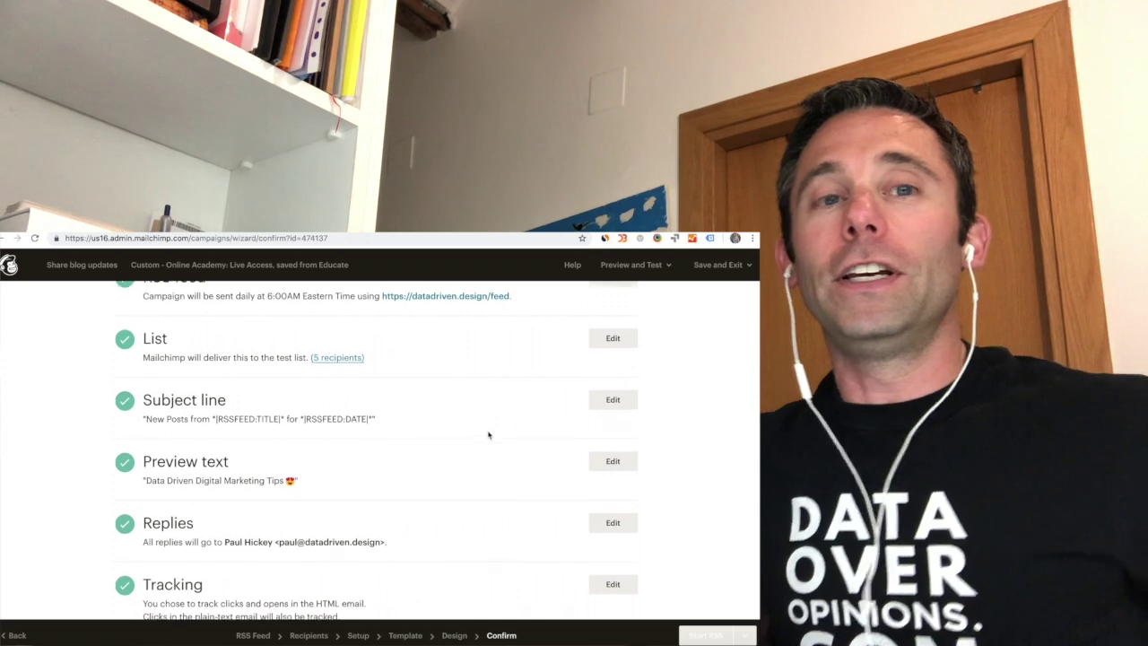
pyautogui.scroll(-3, 489, 435)
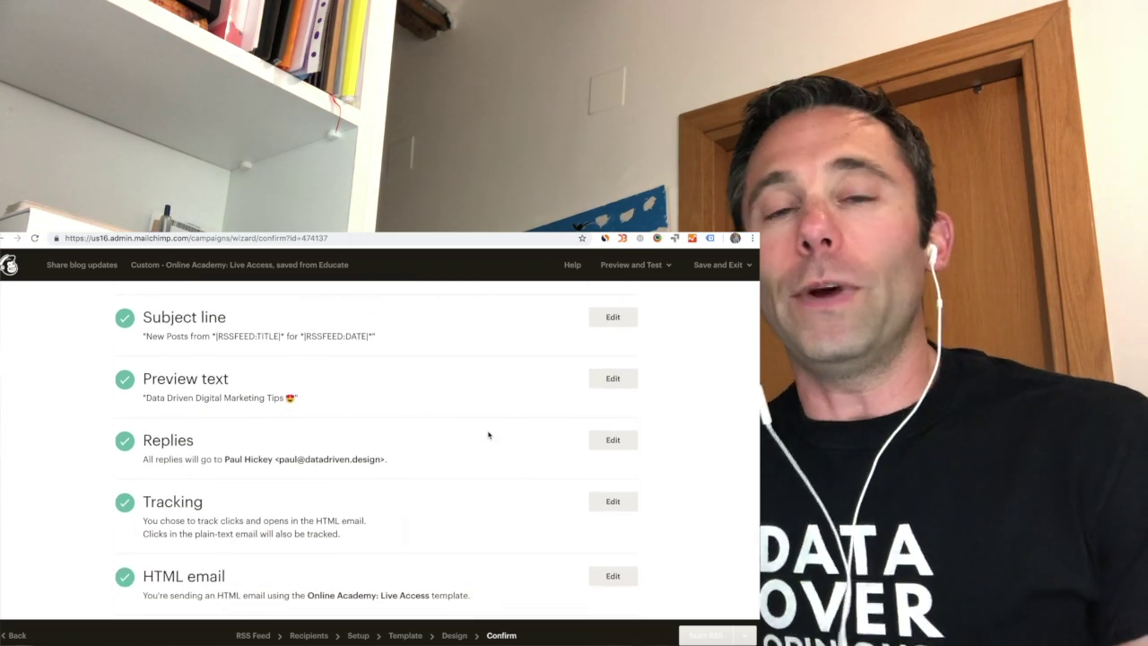
pyautogui.scroll(-3, 488, 435)
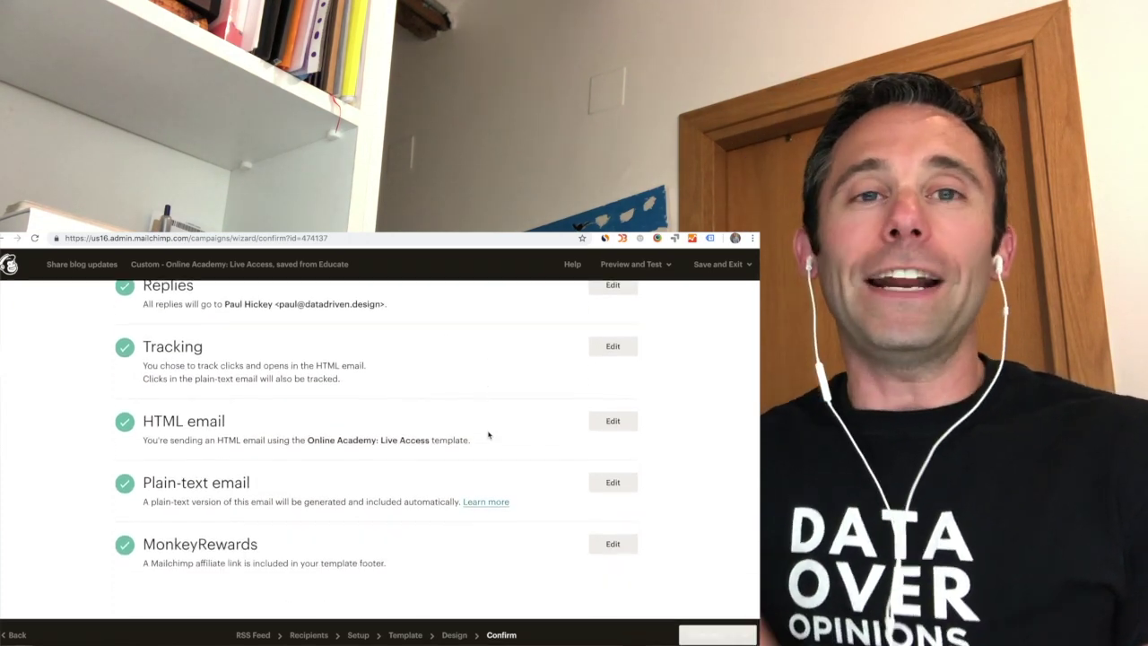